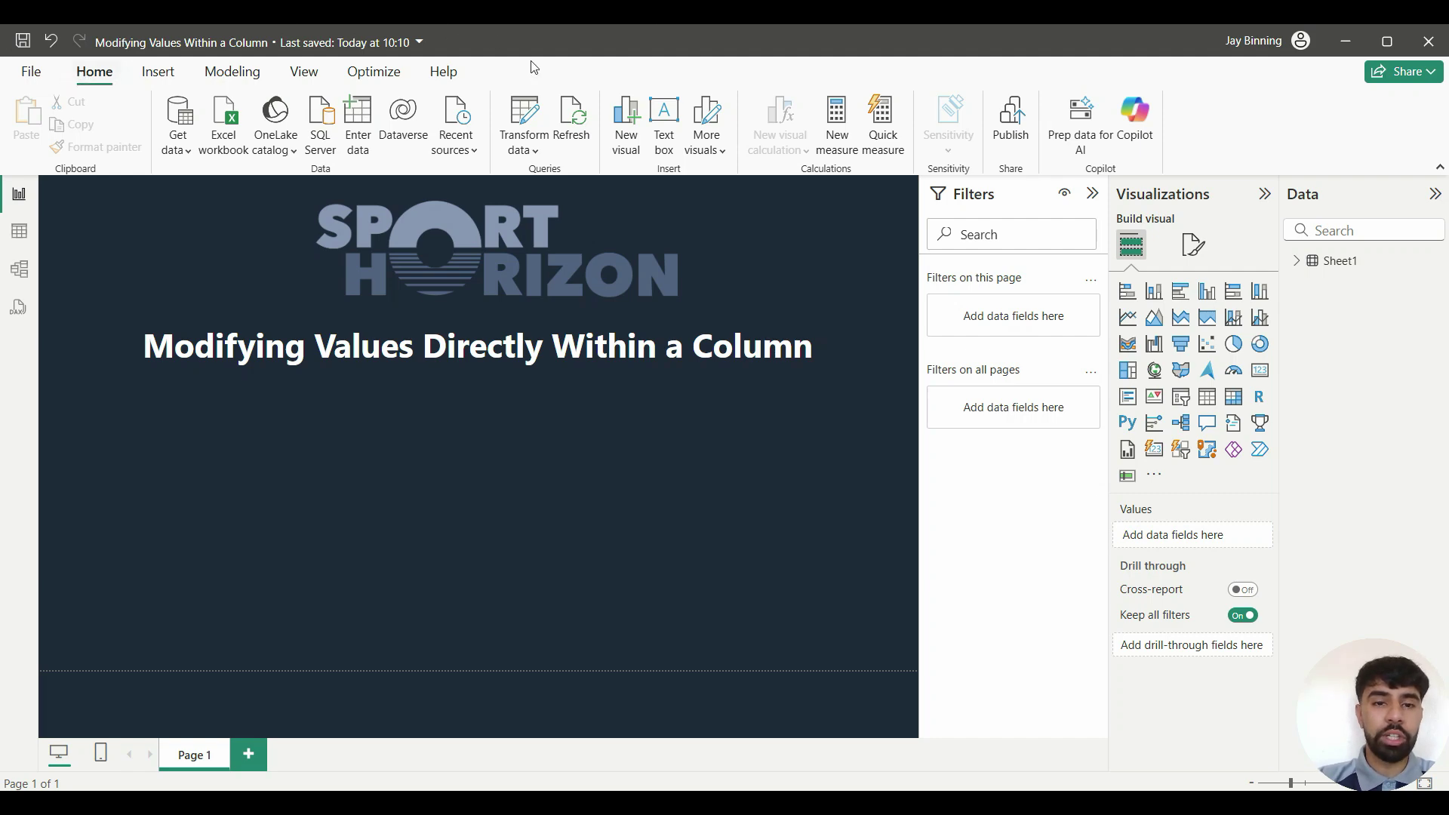
# Open the player table in Power Query Editor and start Replace Values on the Position column.
pyautogui.click(525, 105)
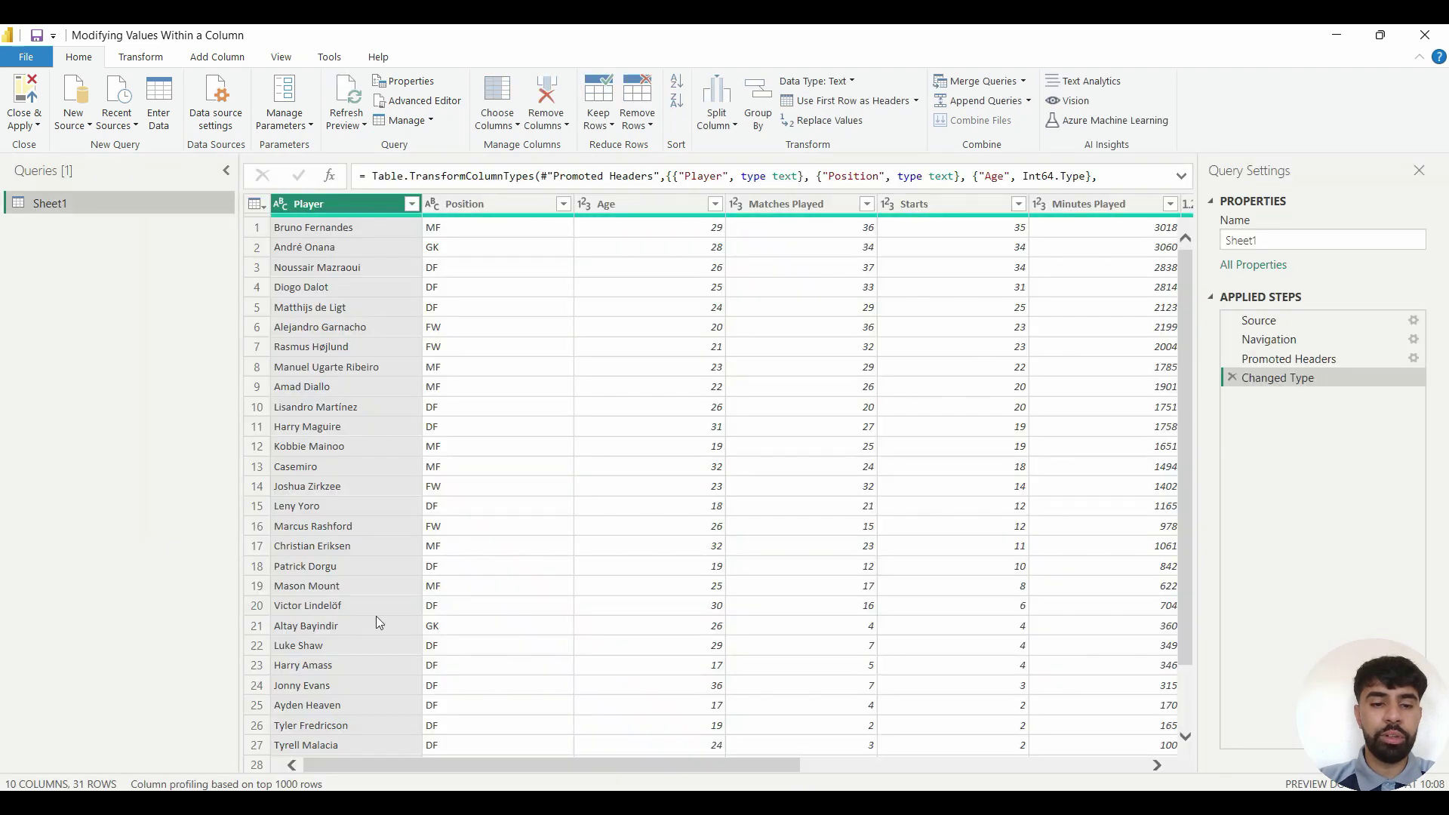
pyautogui.moveTo(509, 761); pyautogui.dragTo(454, 738)
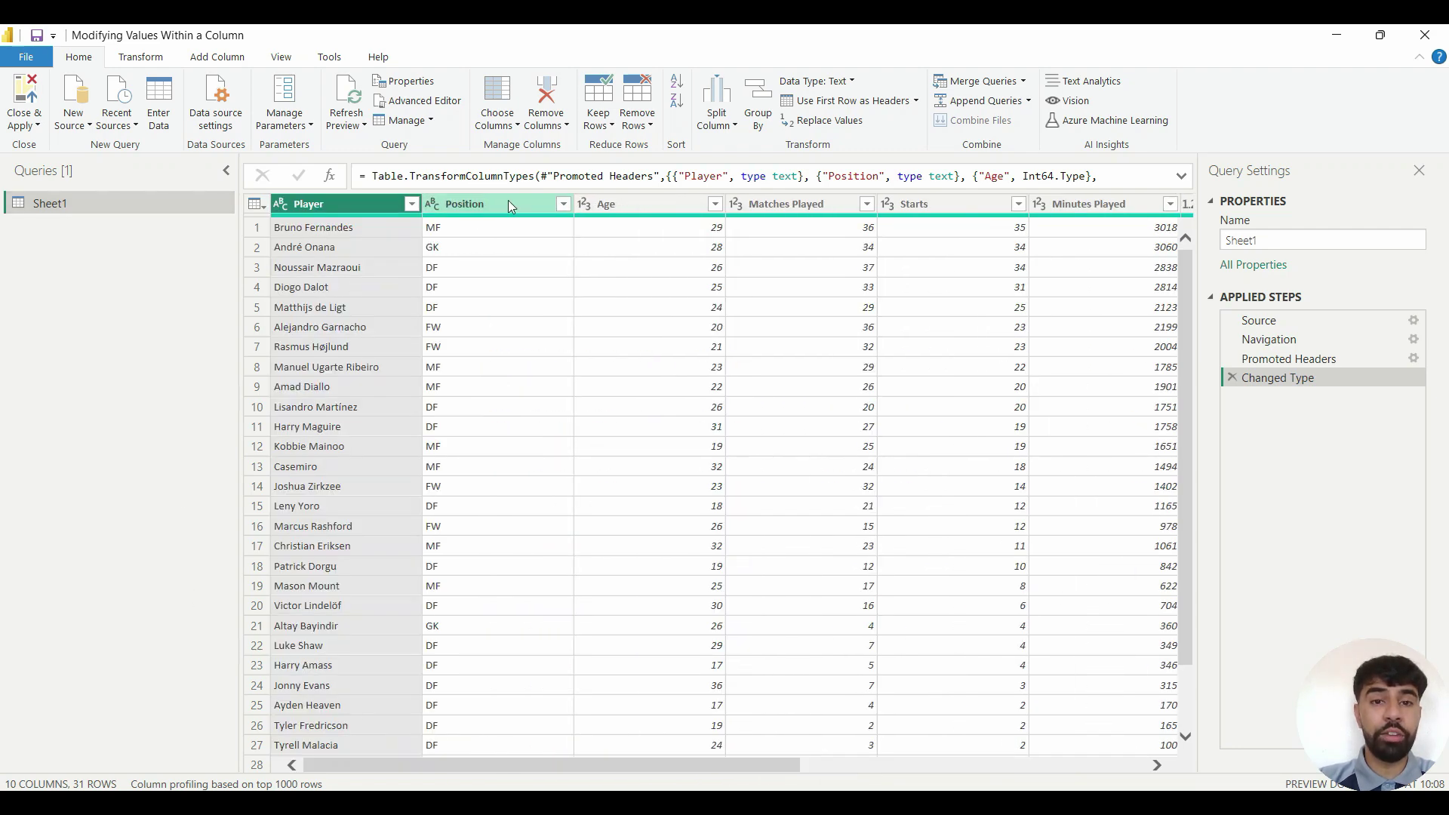
pyautogui.click(509, 200)
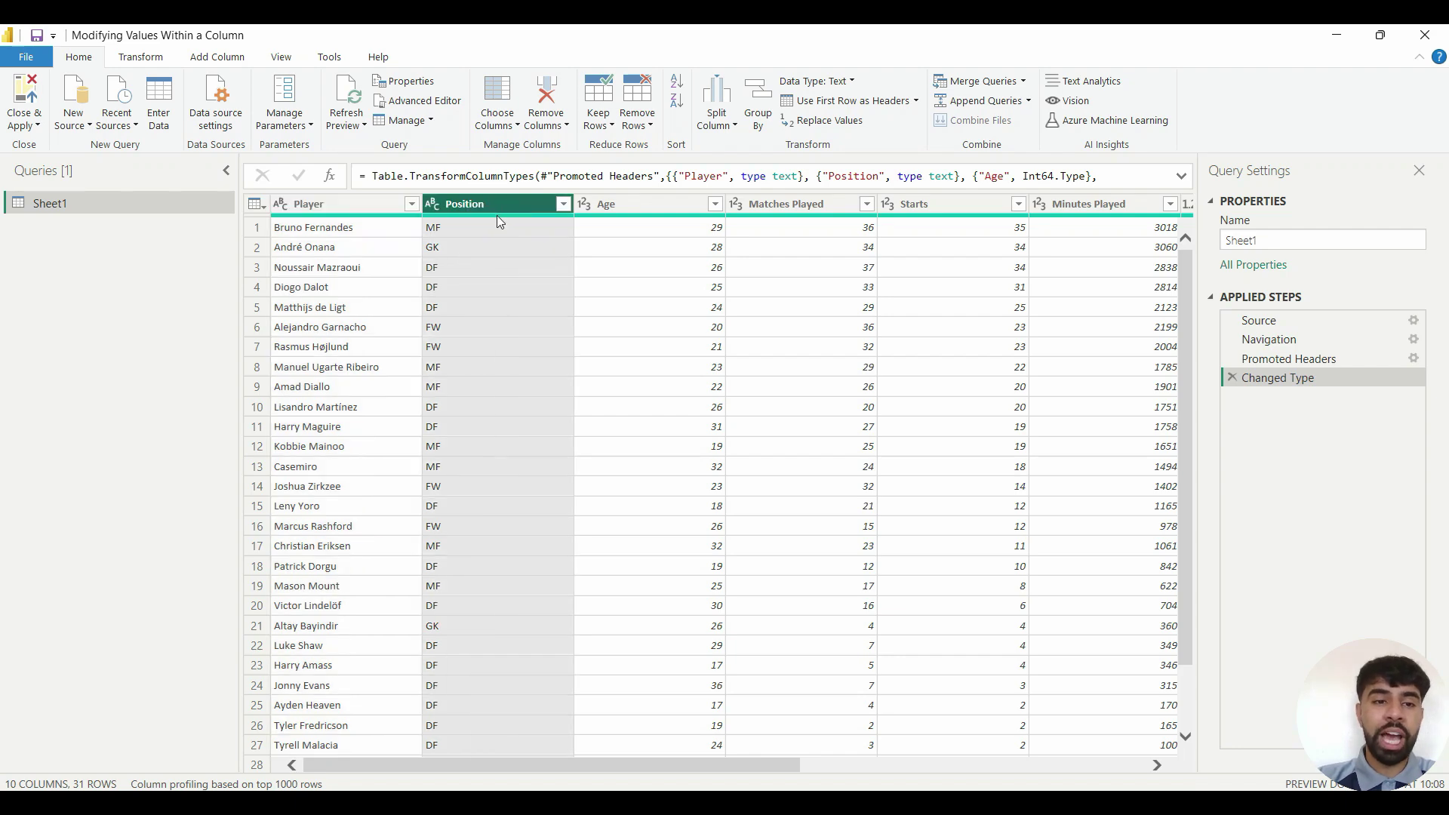
pyautogui.scroll(-2, 491, 272)
pyautogui.scroll(2, 498, 300)
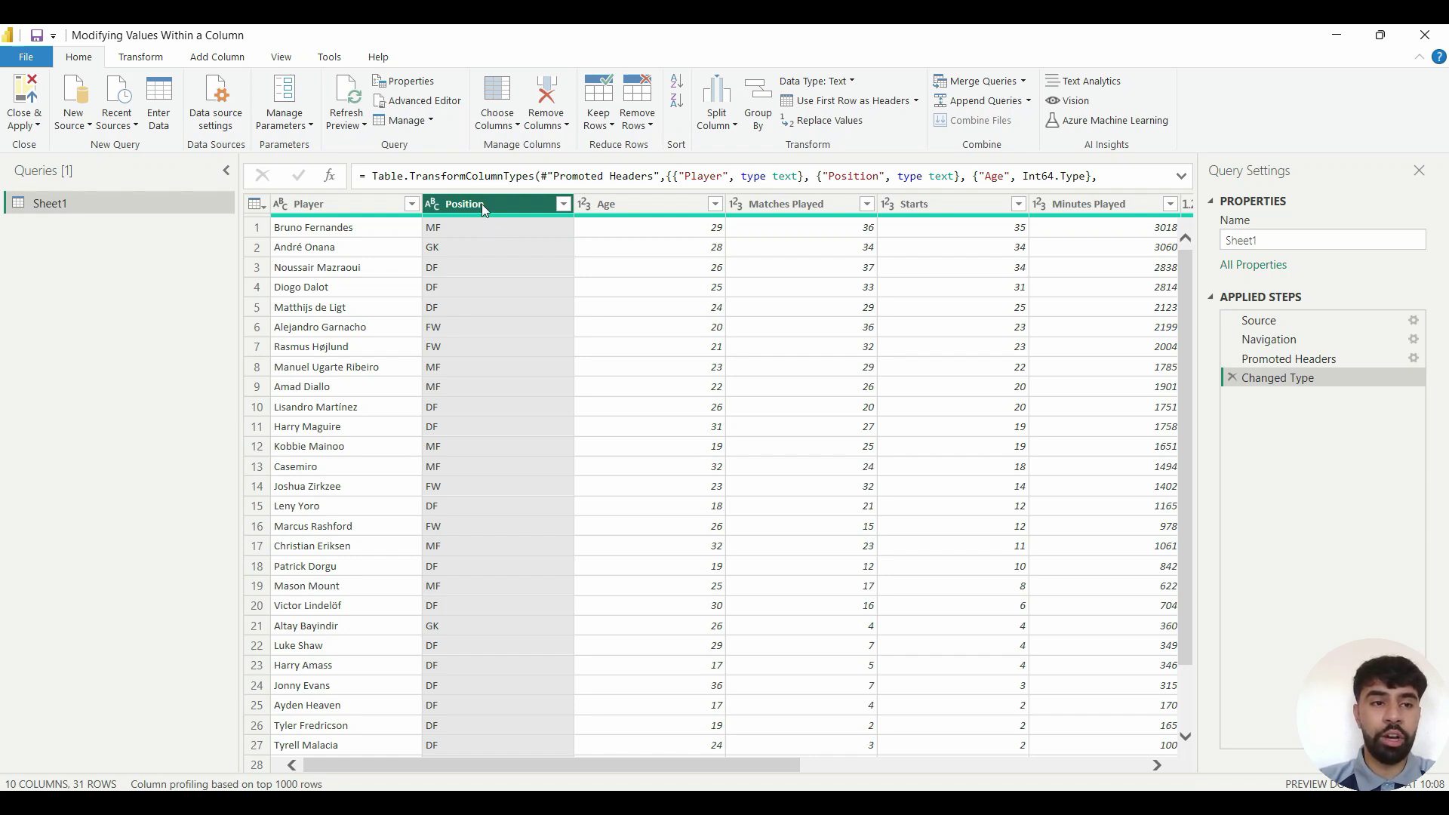
pyautogui.click(143, 57)
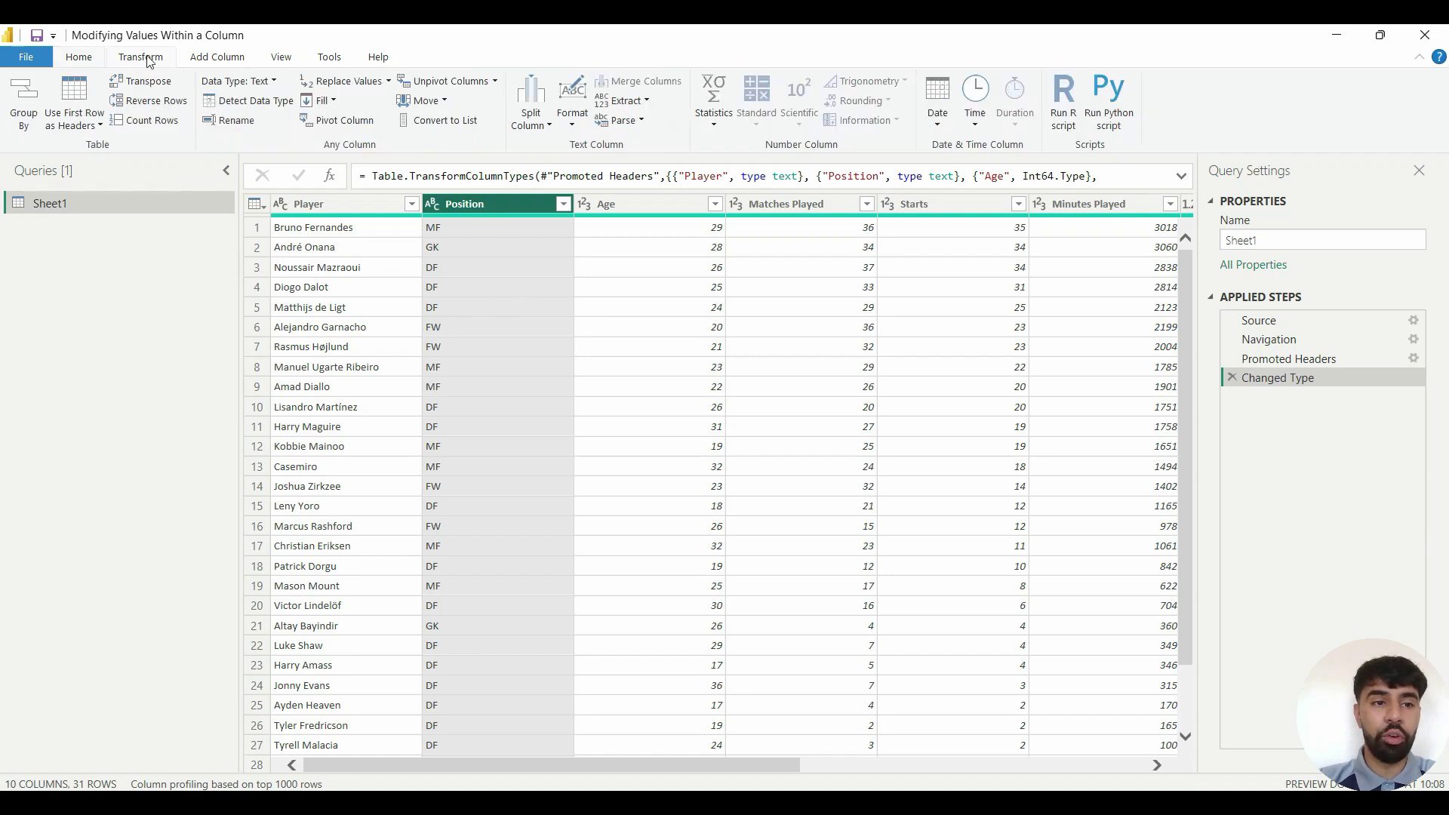
pyautogui.click(350, 85)
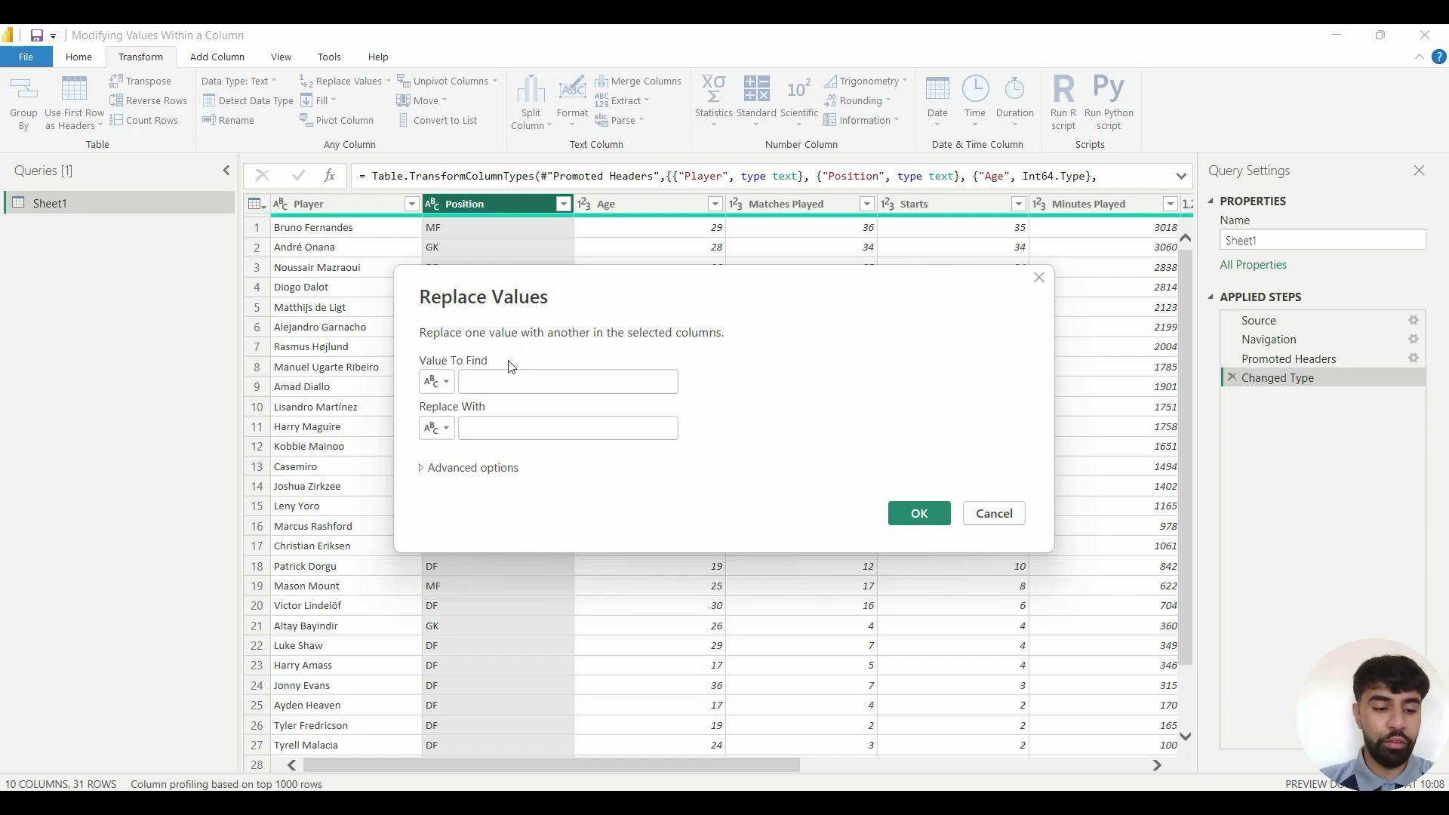
pyautogui.write('MF')
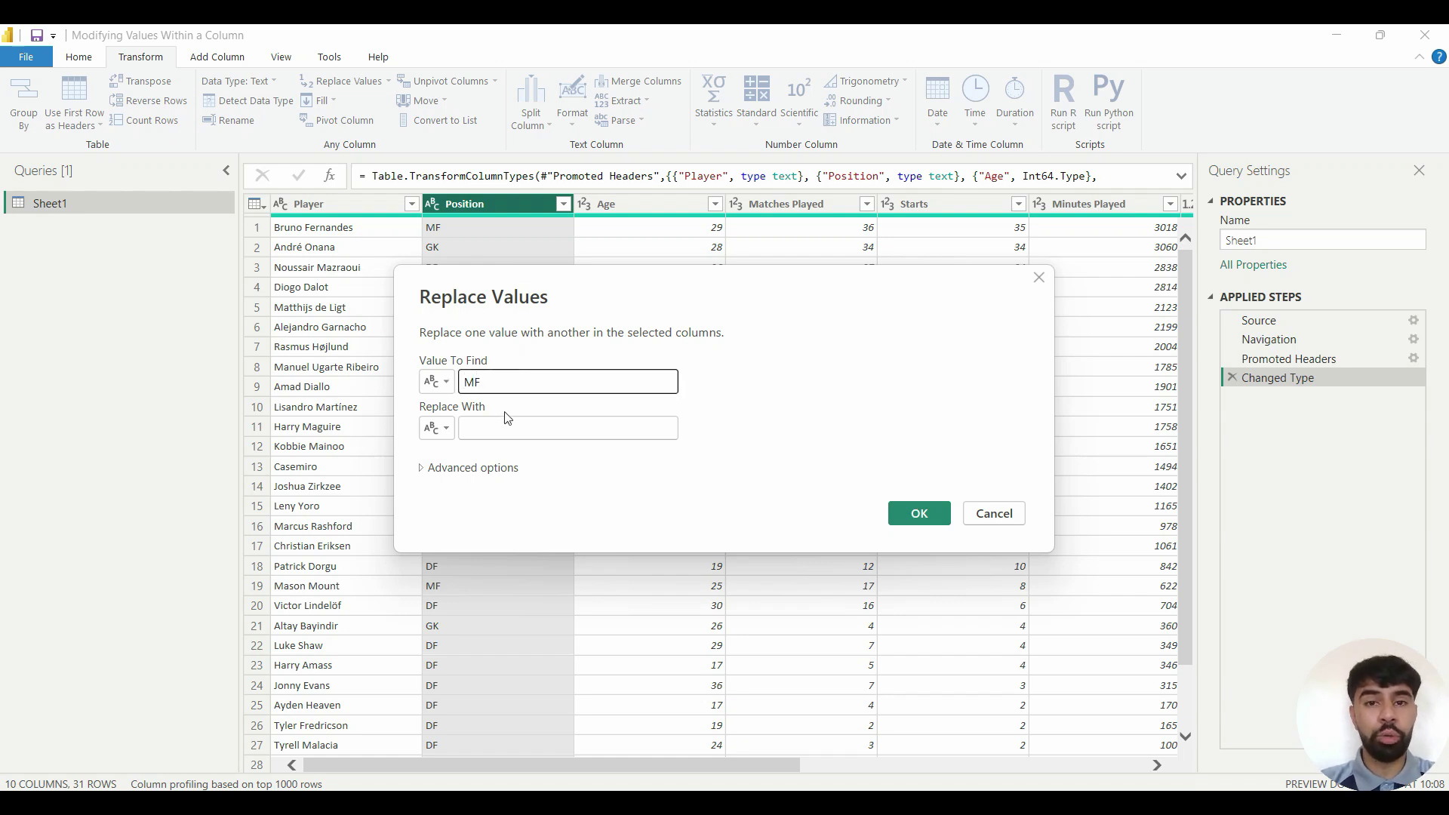
# Replace MF with 'Midfielder (MF)' in Position, then begin the next replacement.
pyautogui.click(506, 424)
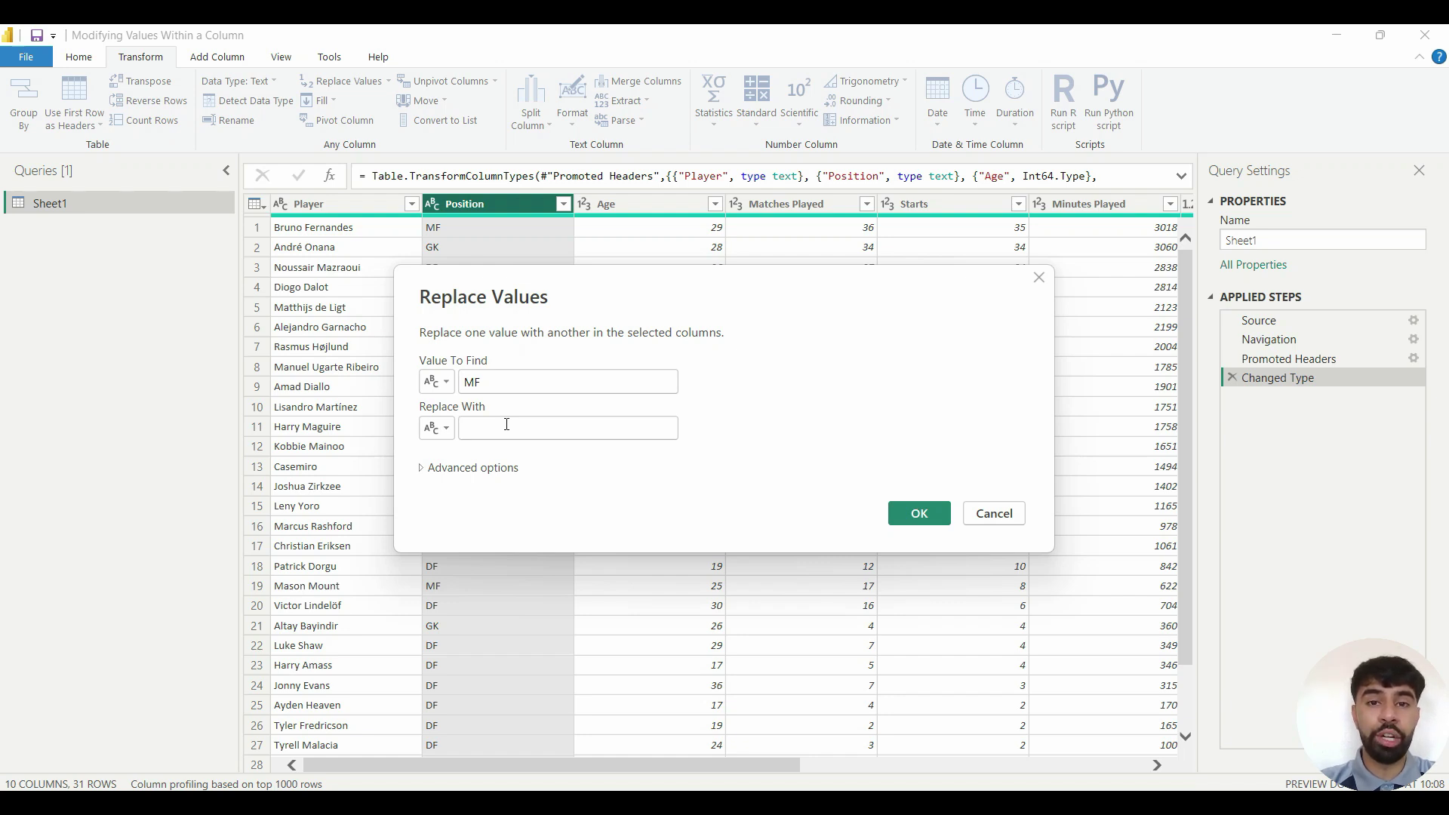
pyautogui.write('M')
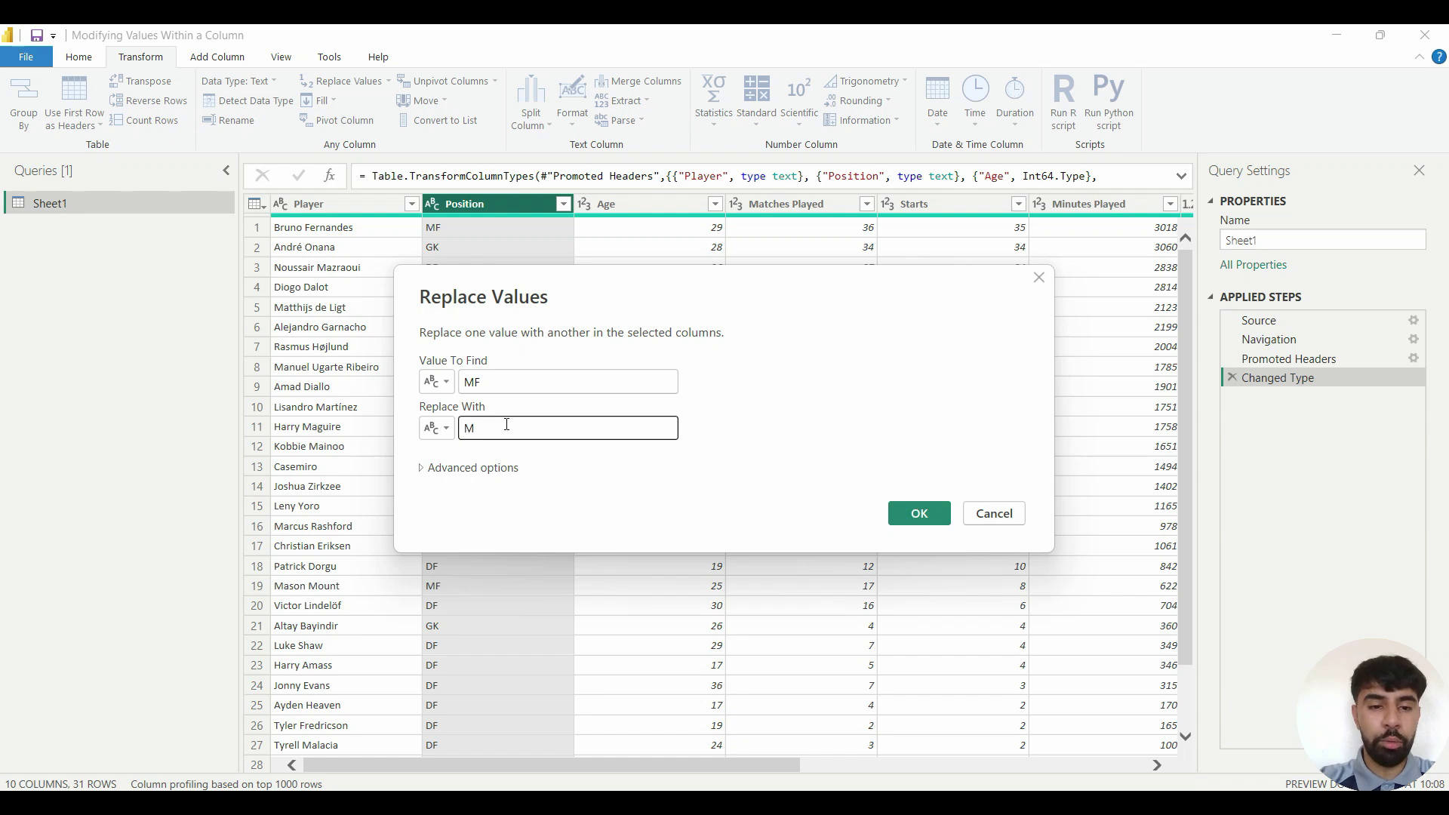
pyautogui.write('idfielder')
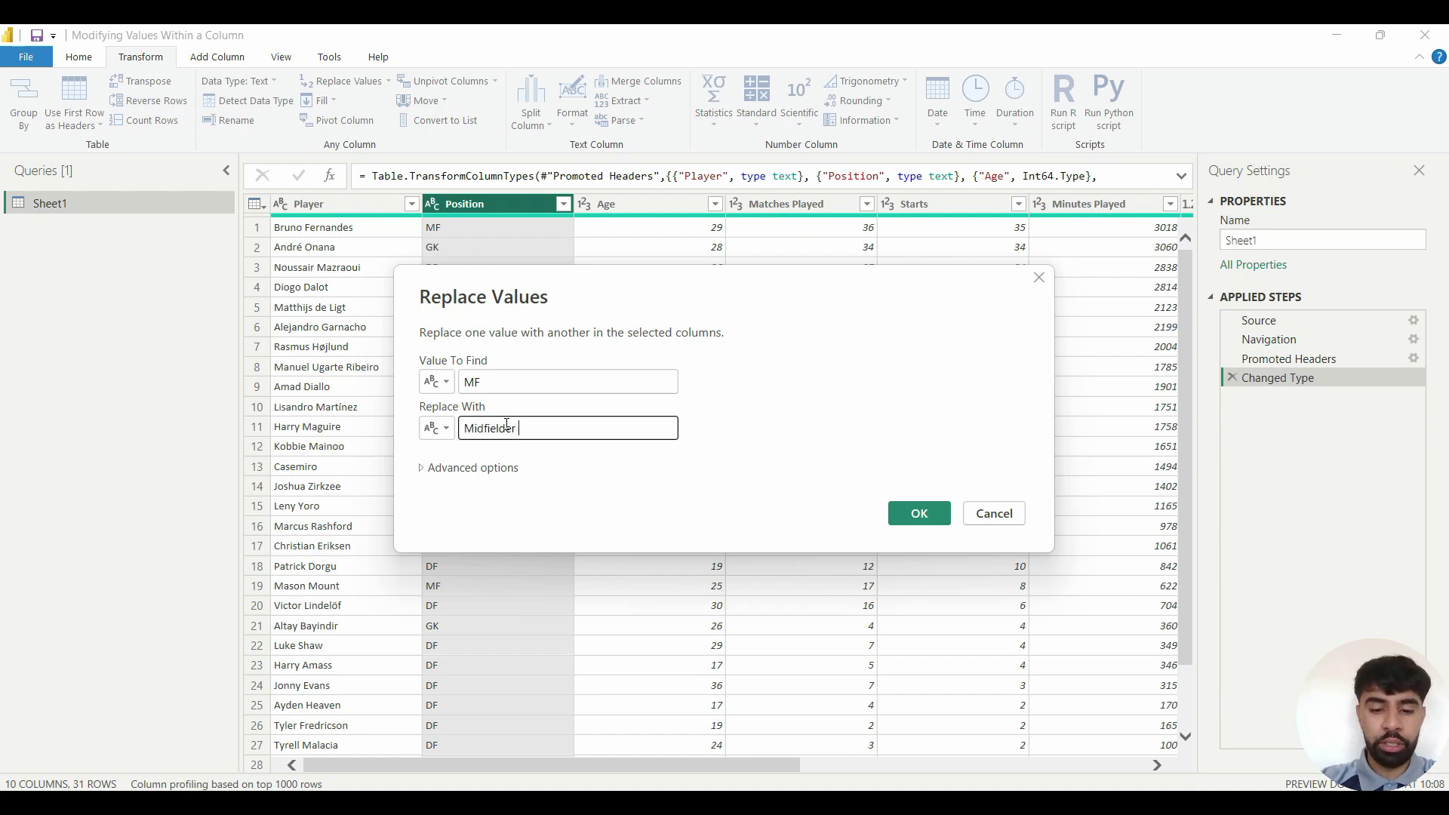
pyautogui.write(' (MF')
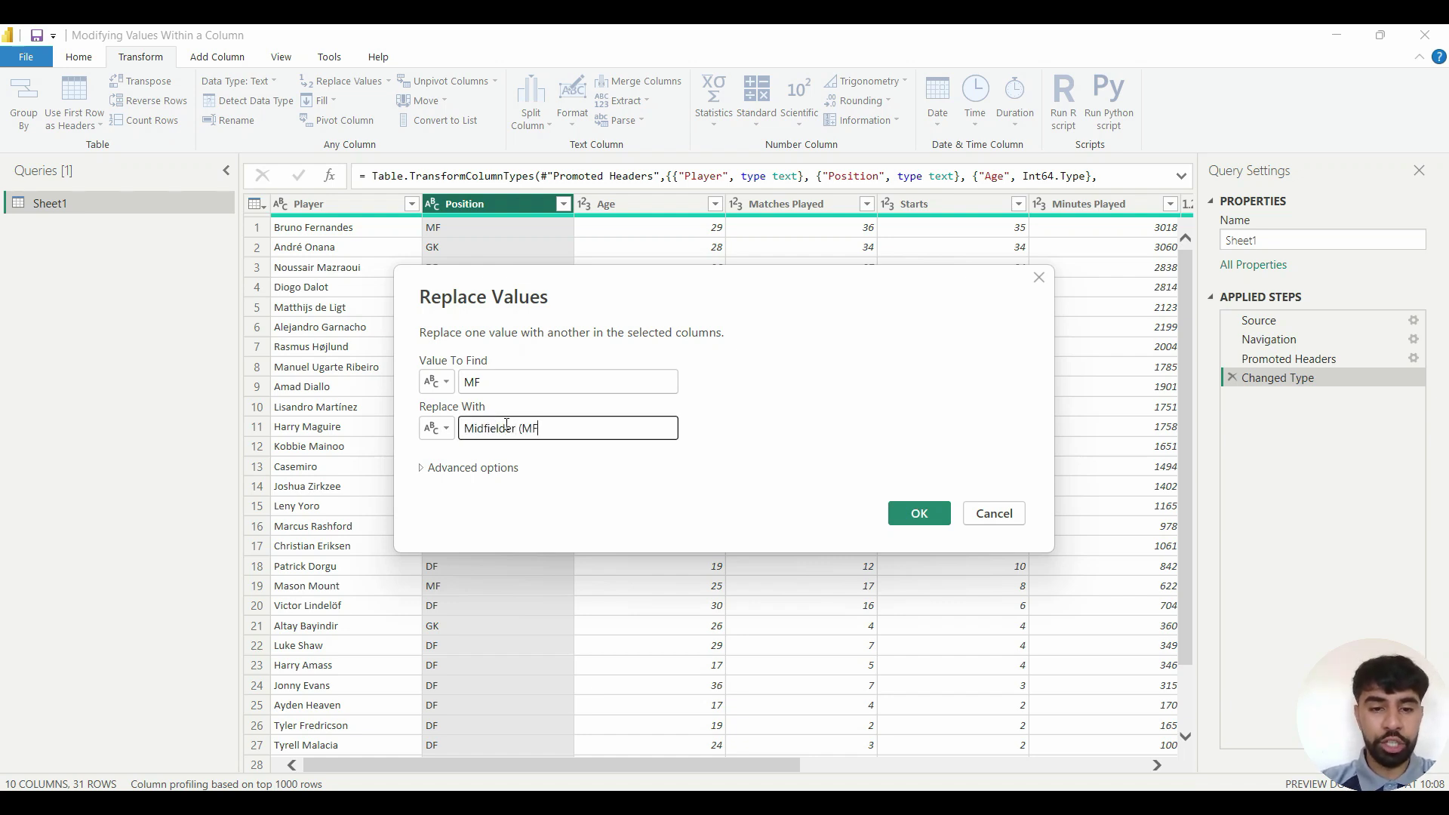
pyautogui.write(')')
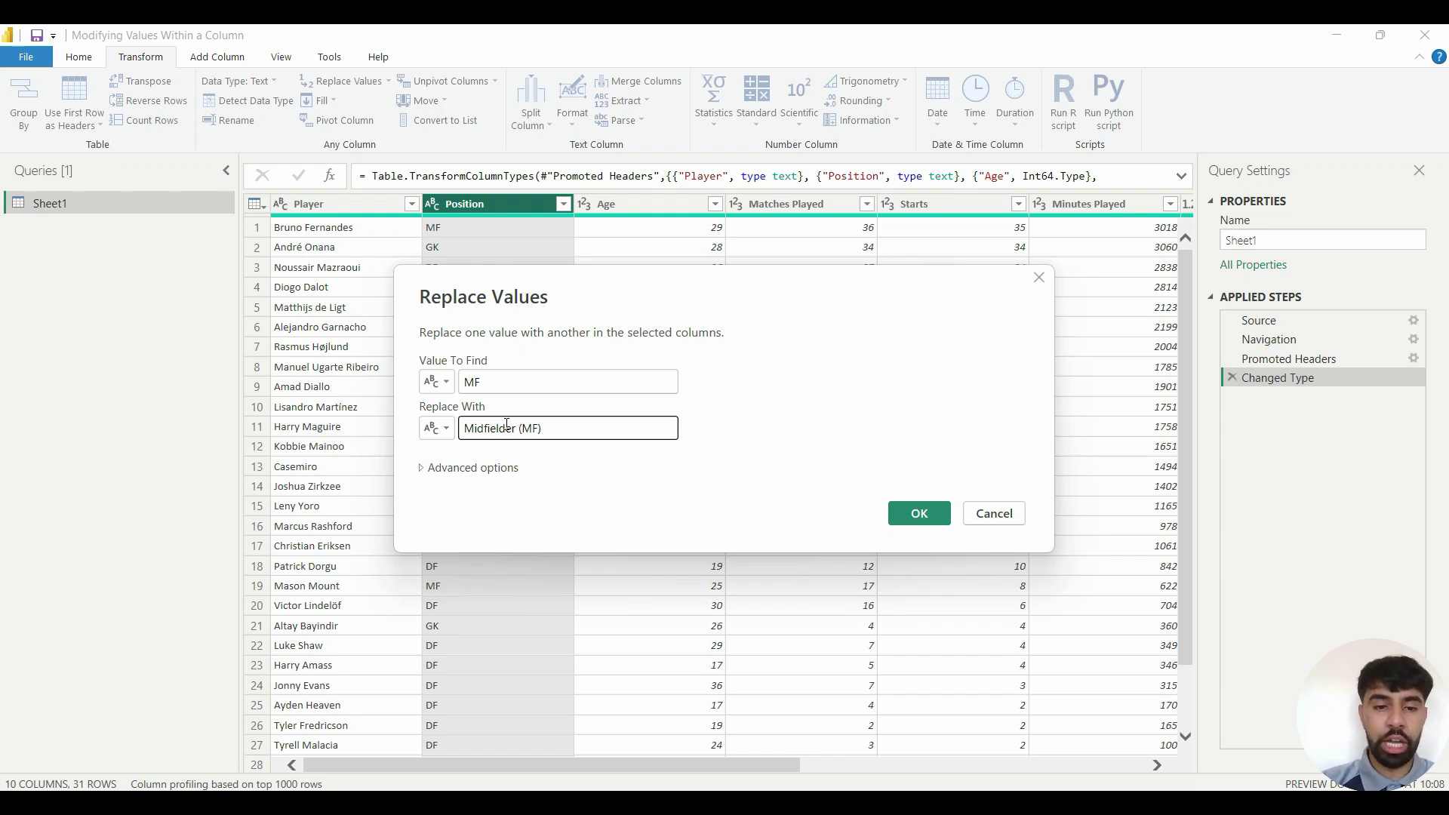
pyautogui.click(923, 516)
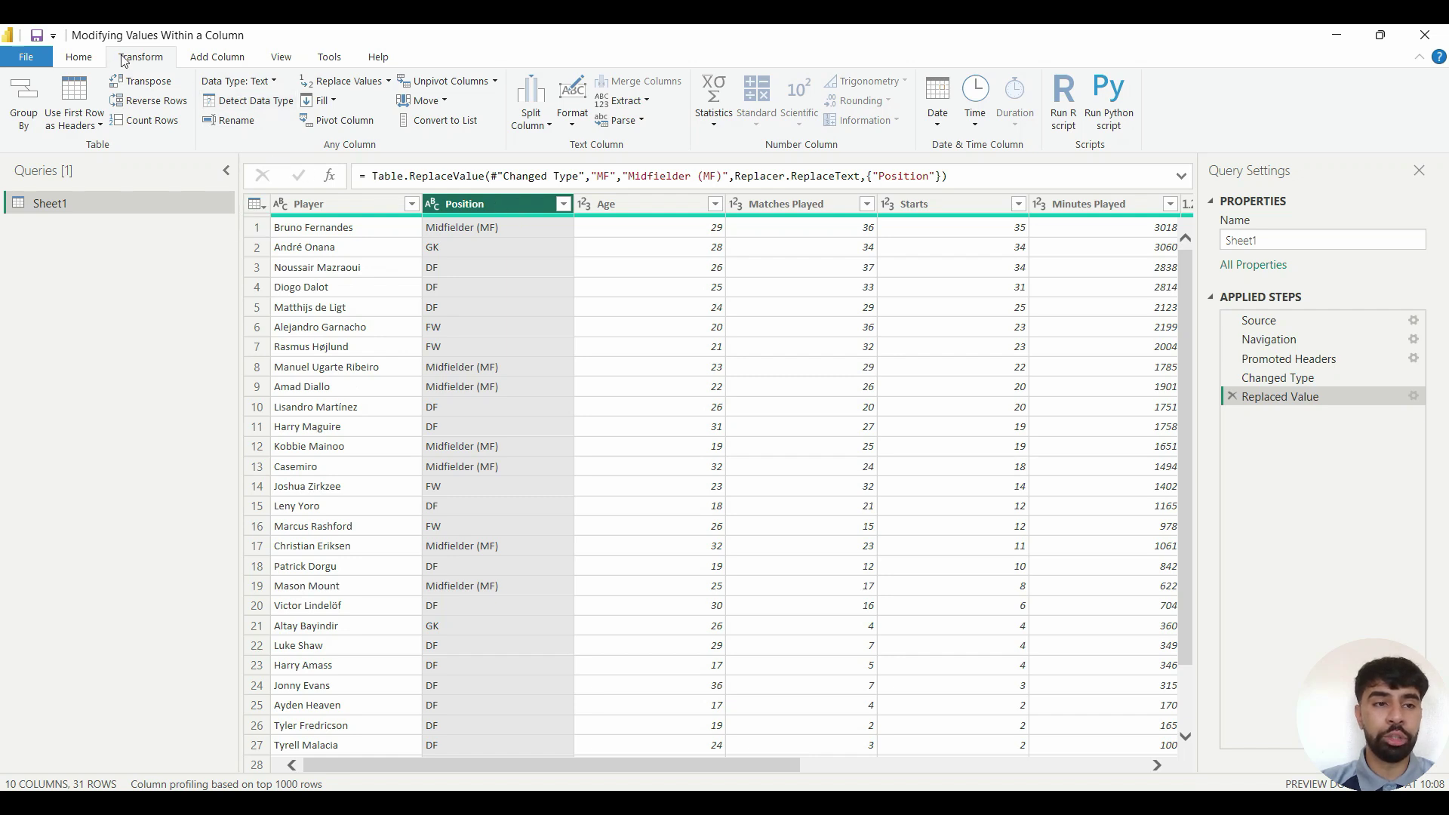
pyautogui.click(342, 88)
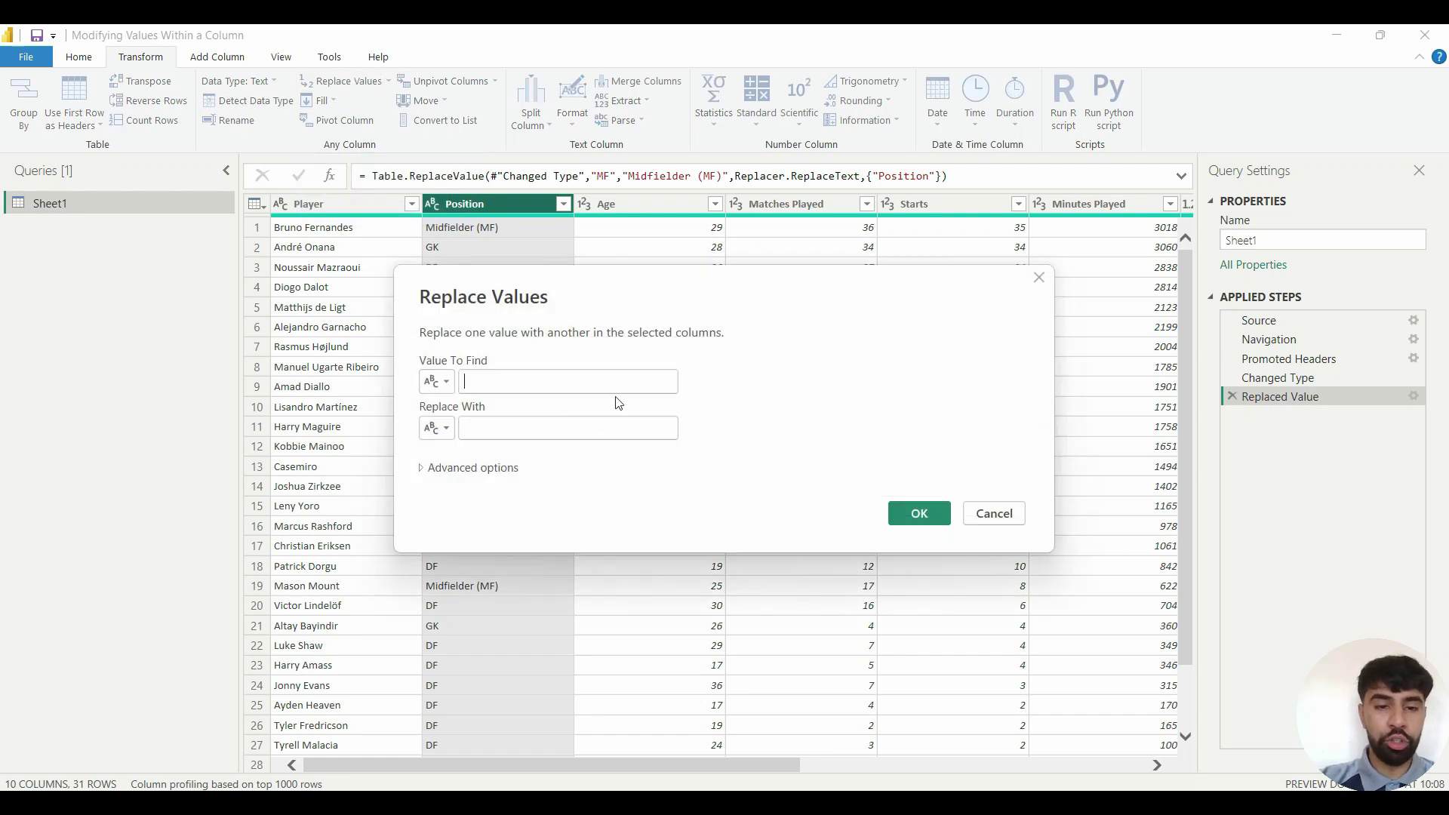
pyautogui.write('GK')
# Replace GK with 'Goalkeeper (GK)', fixing the mistyped closing bracket.
pyautogui.click(584, 431)
pyautogui.write('G')
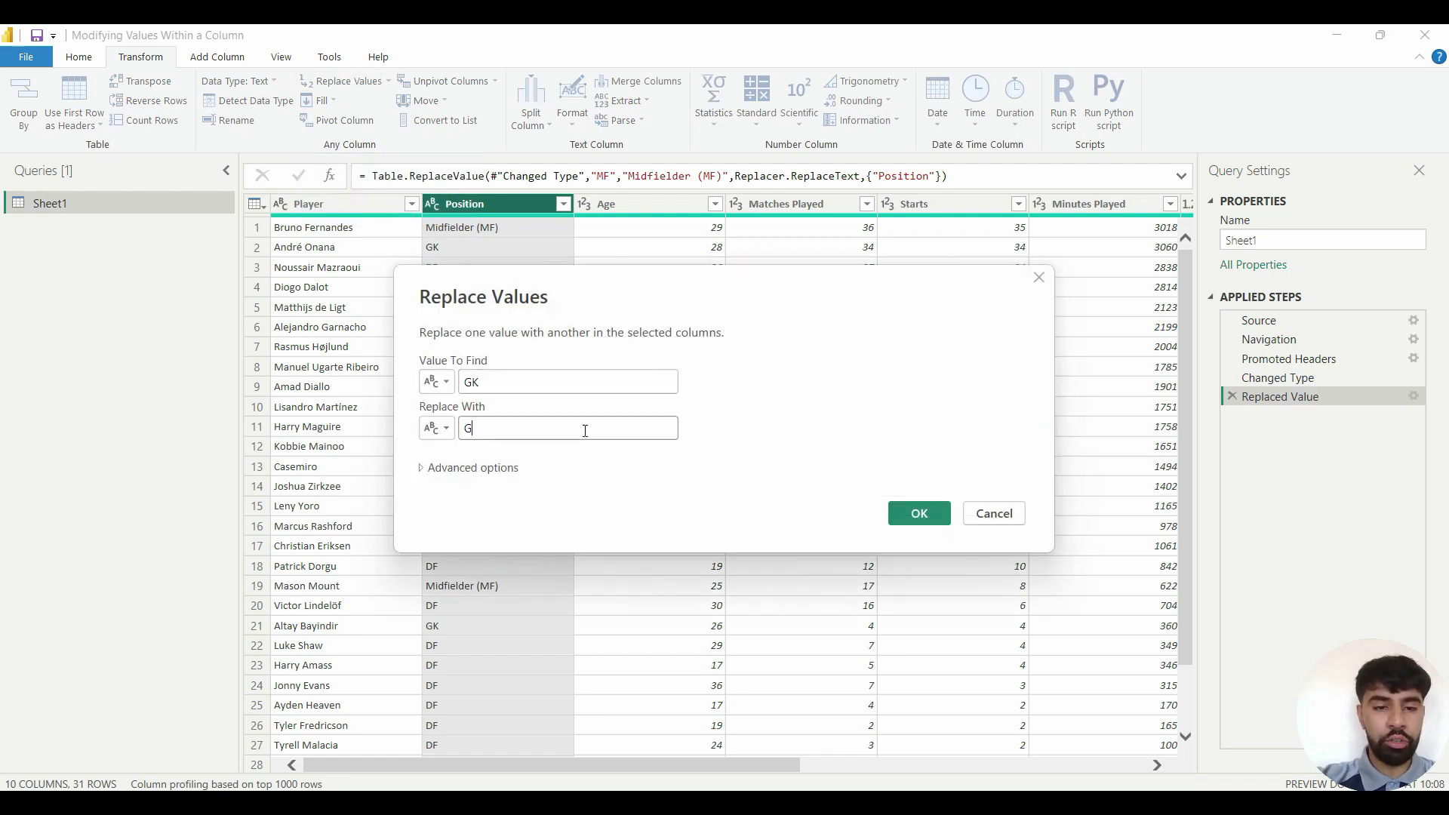
pyautogui.write('oalkeeper')
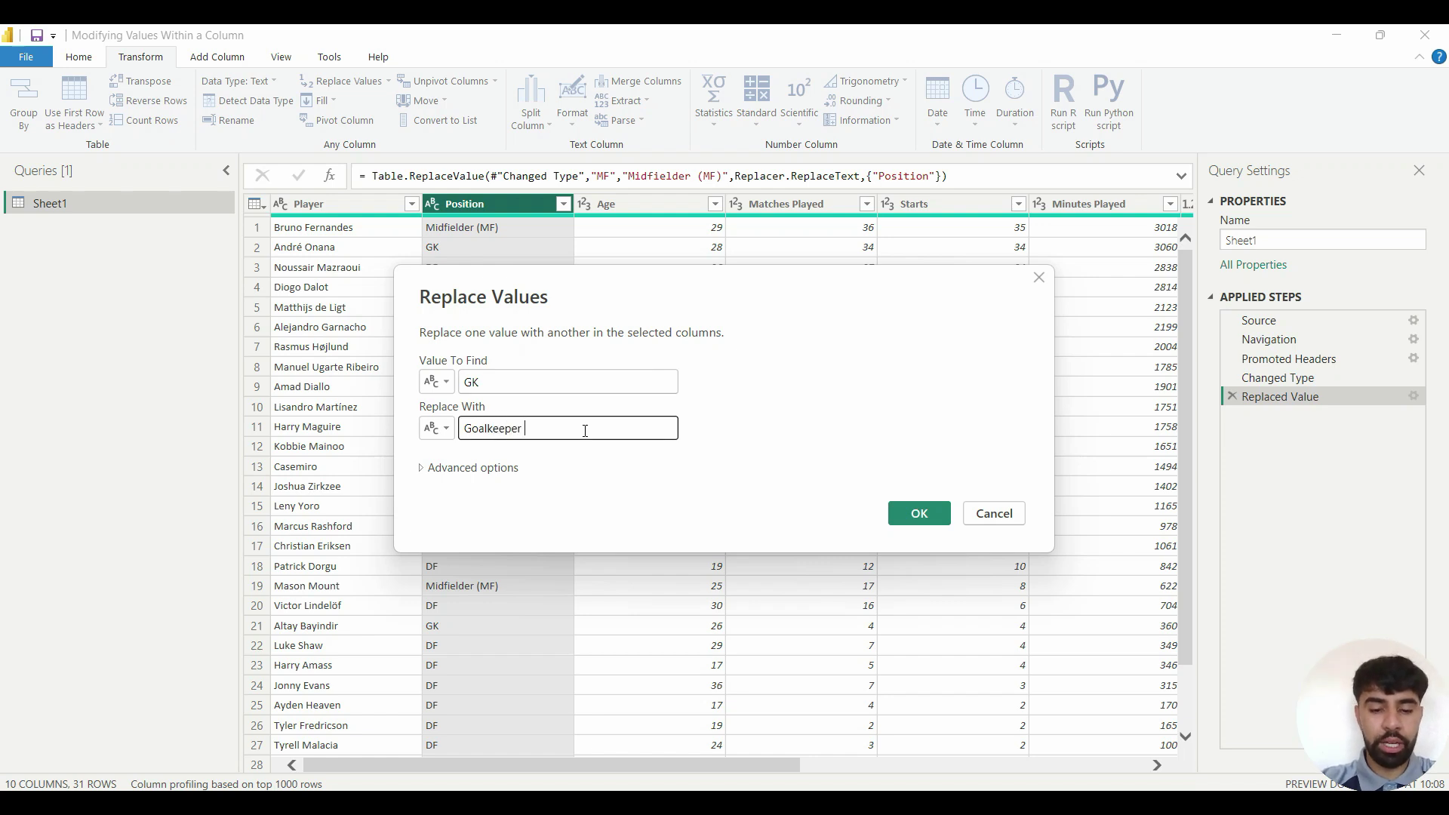
pyautogui.write(' (GL')
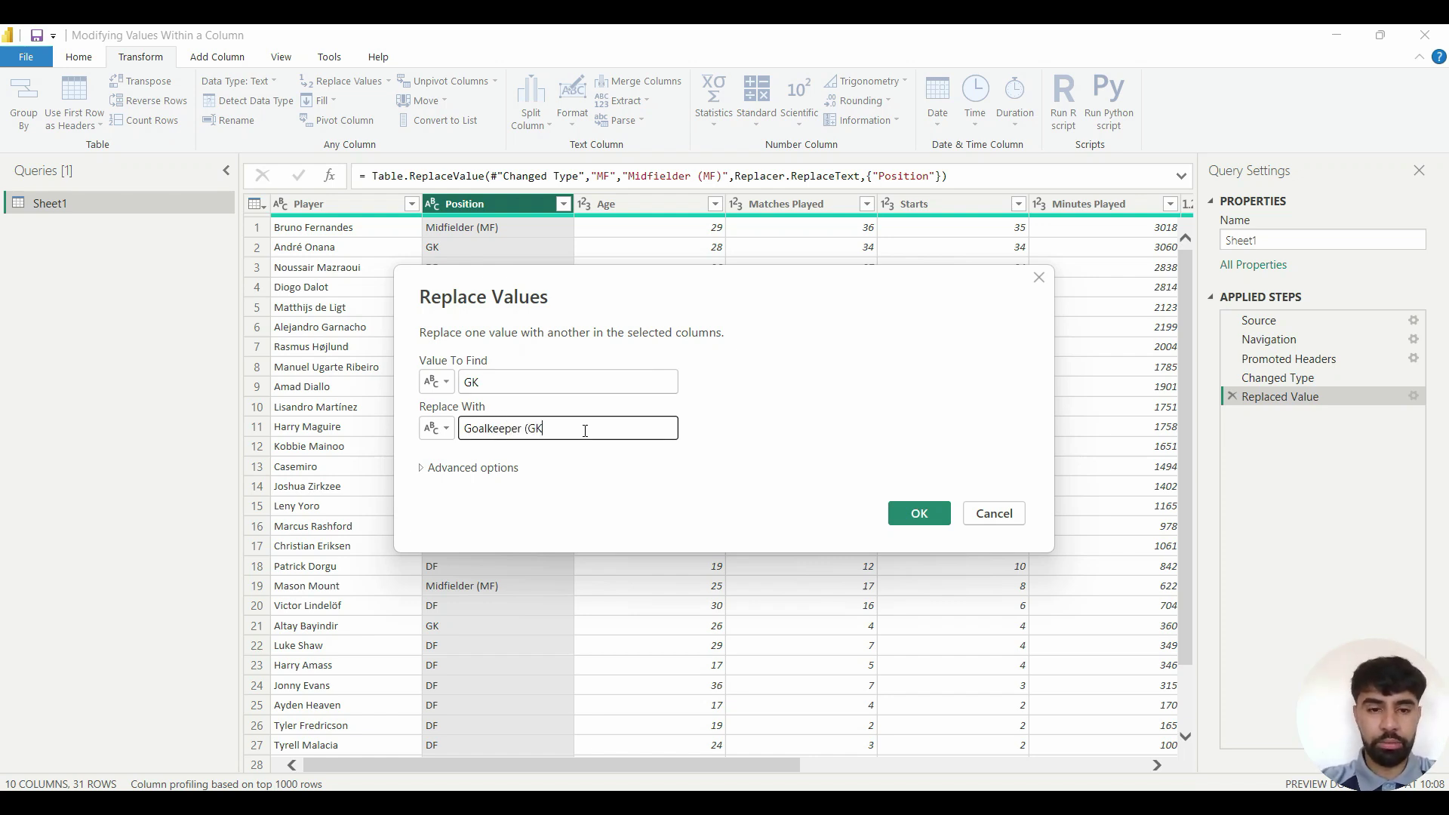
pyautogui.press('BackSpace')
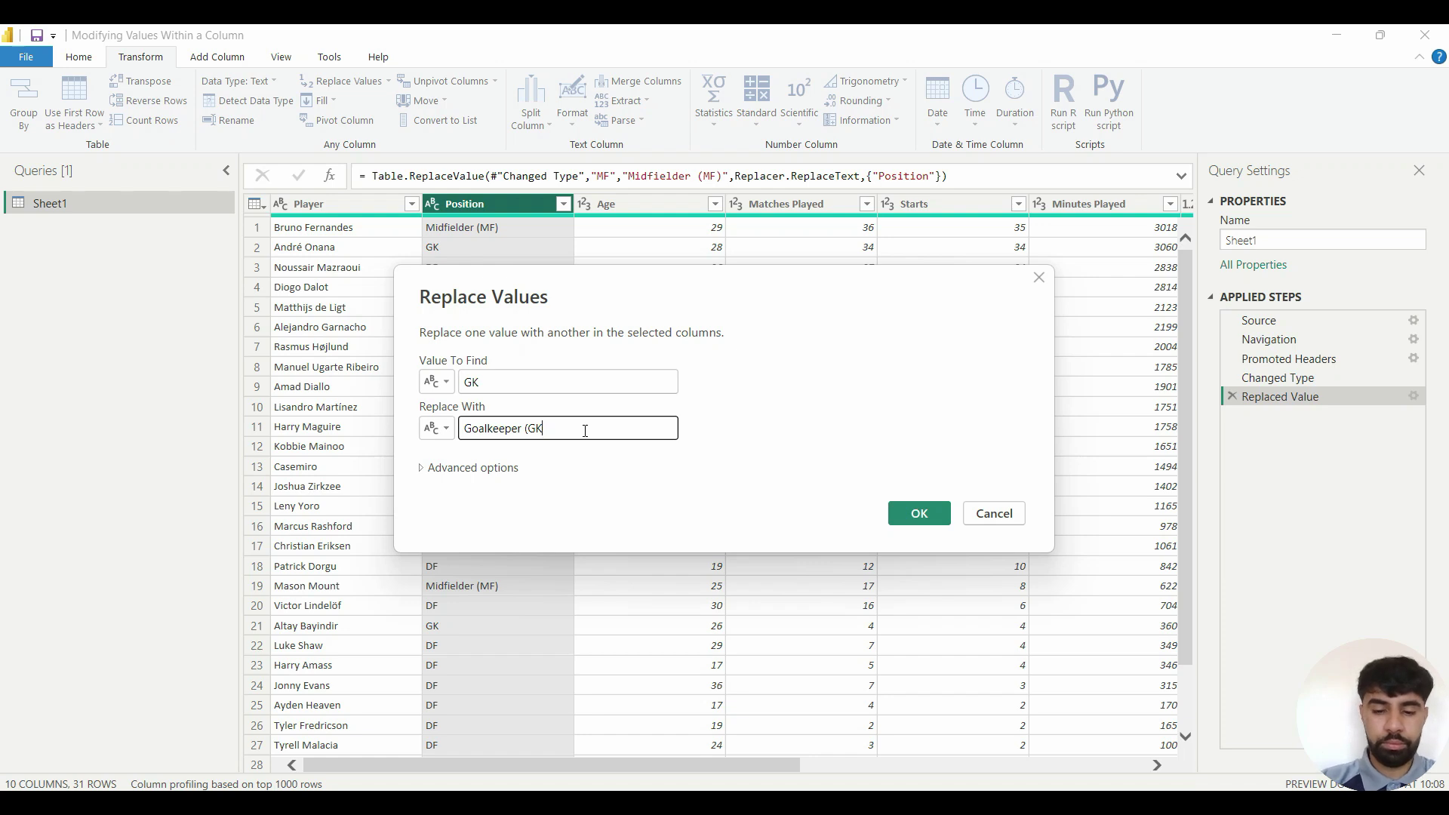
pyautogui.write(')')
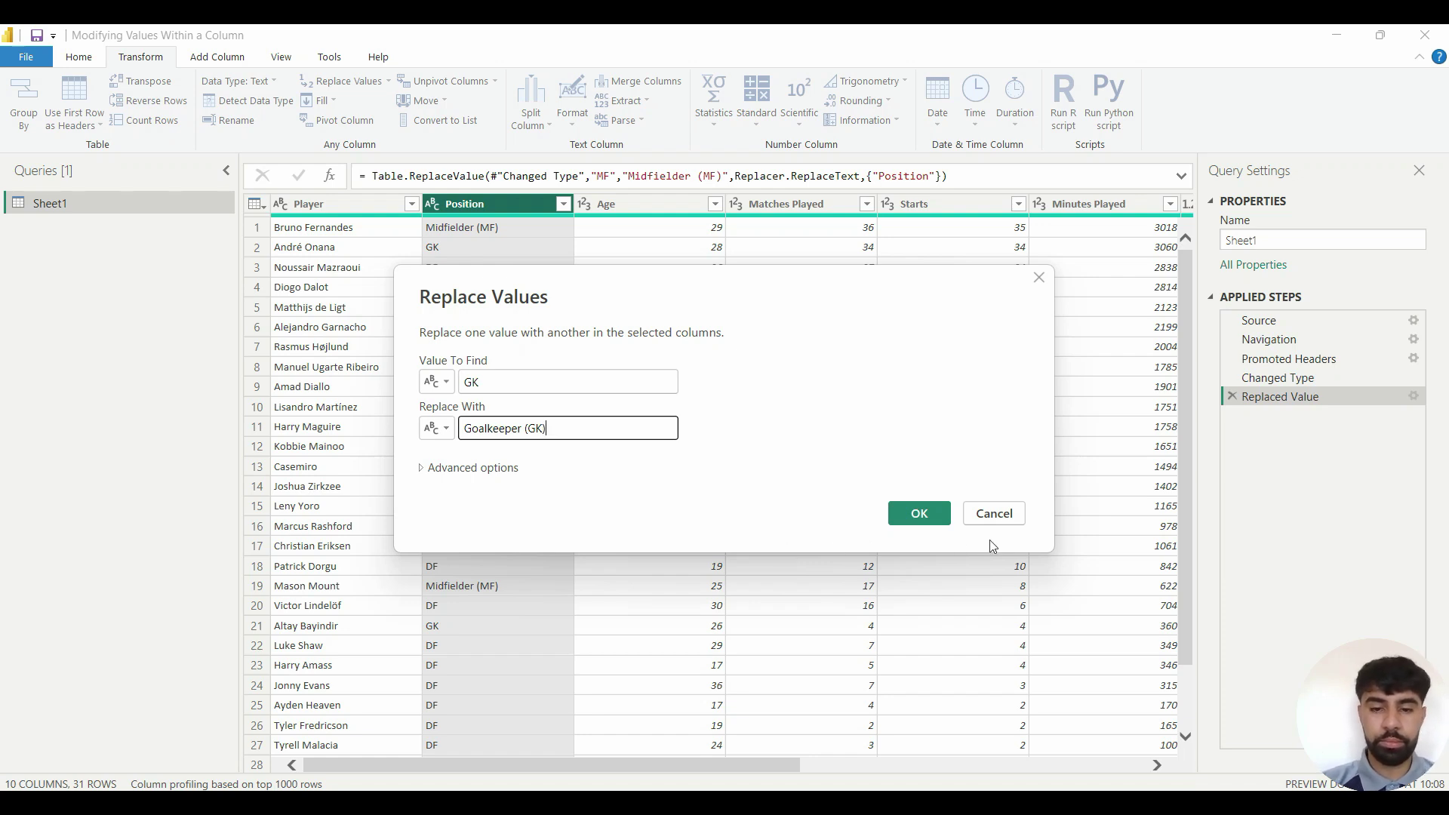
pyautogui.click(933, 513)
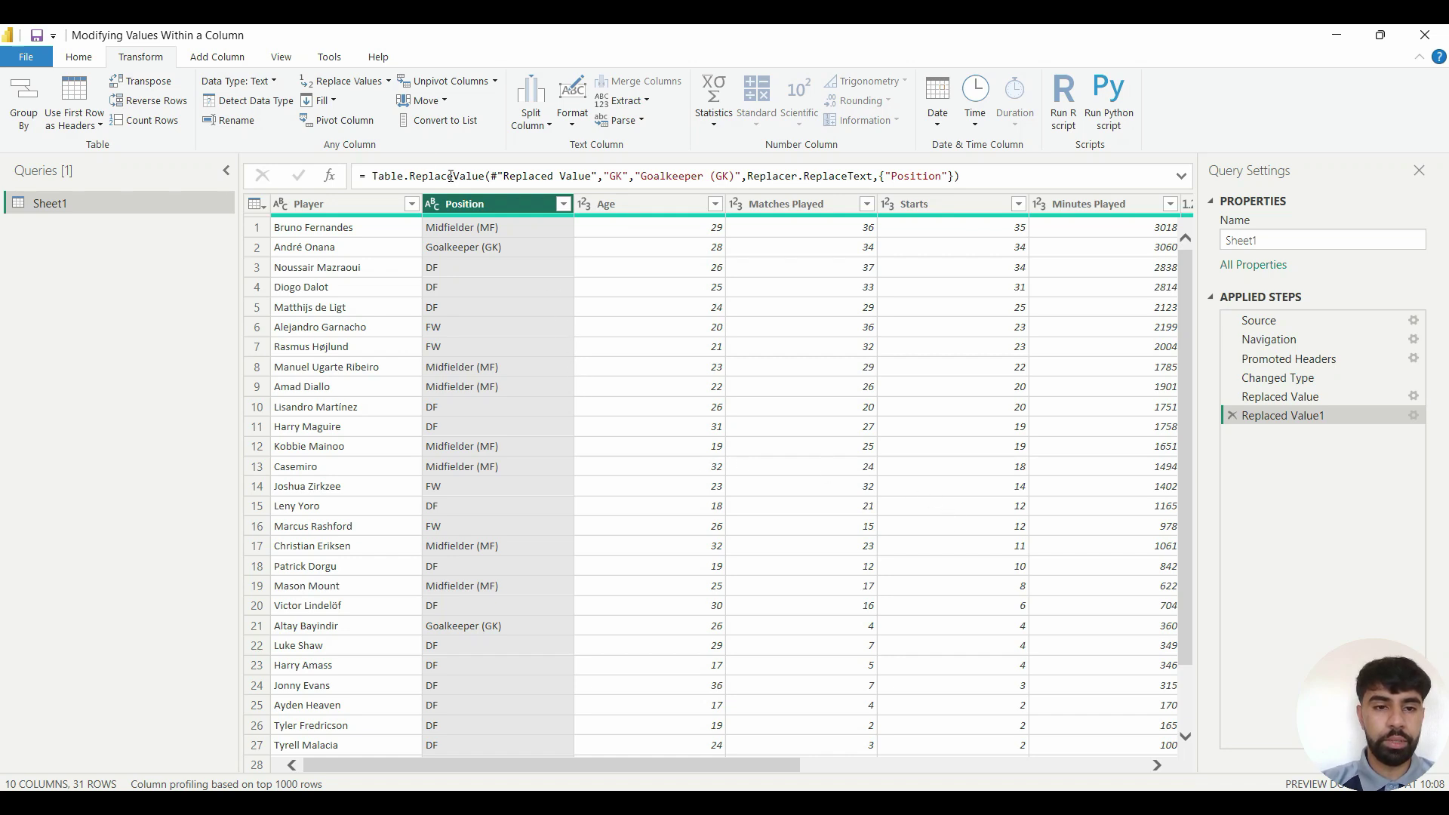
# Replace DF with 'Defender (DF)' in the Position column.
pyautogui.click(340, 80)
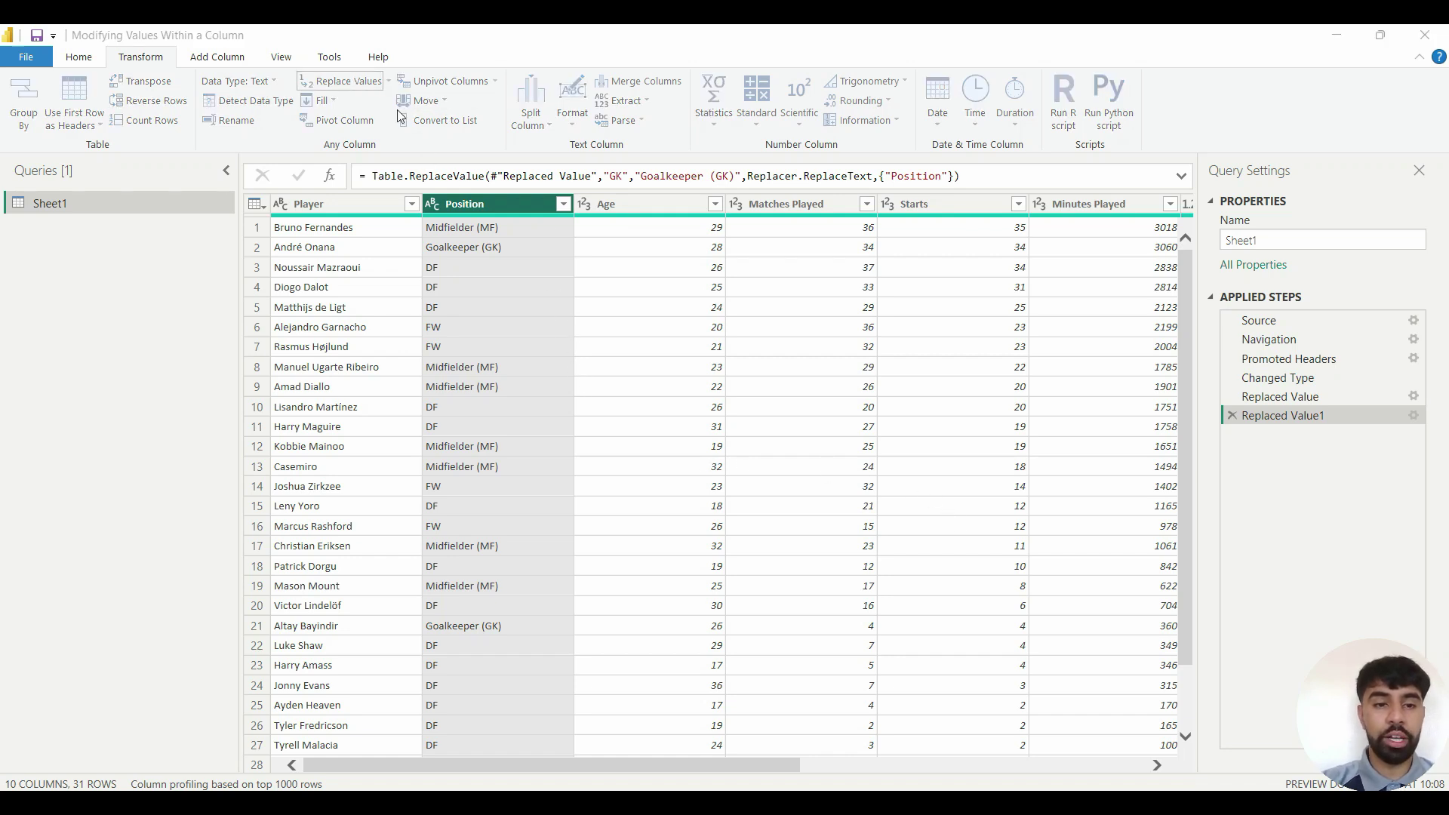
pyautogui.write('DF')
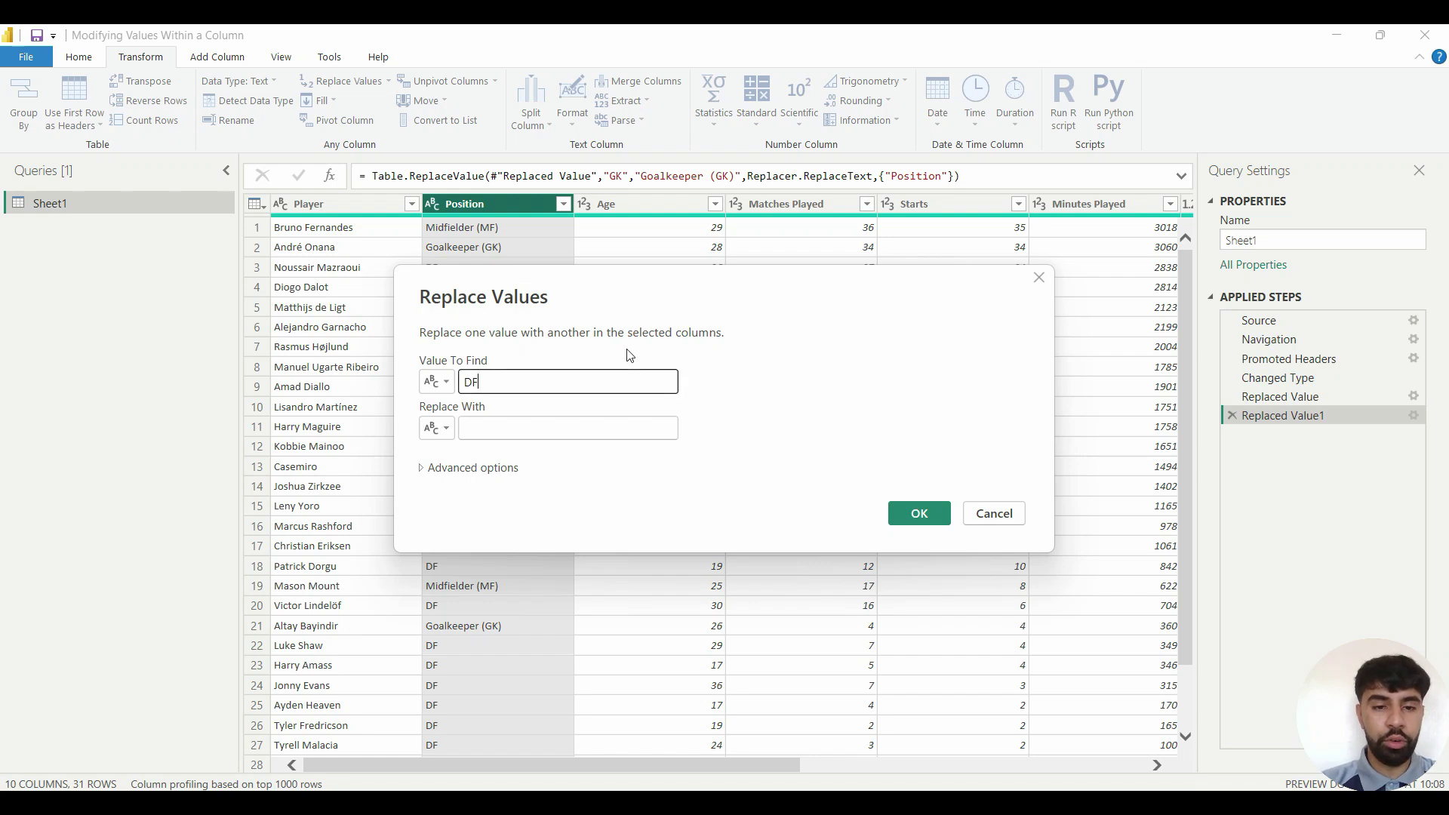
pyautogui.click(602, 439)
pyautogui.write('Def')
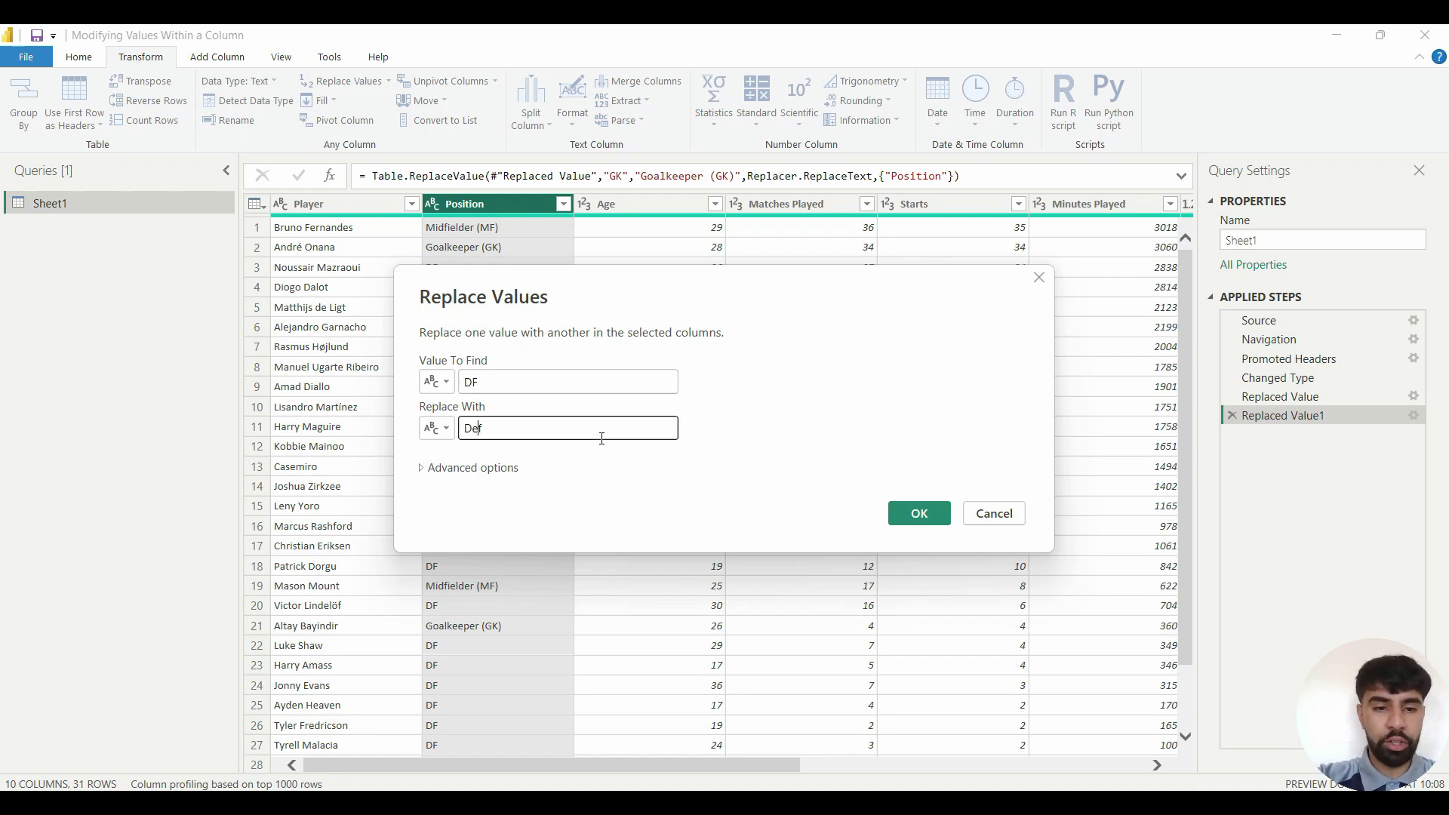
pyautogui.write('ender (D')
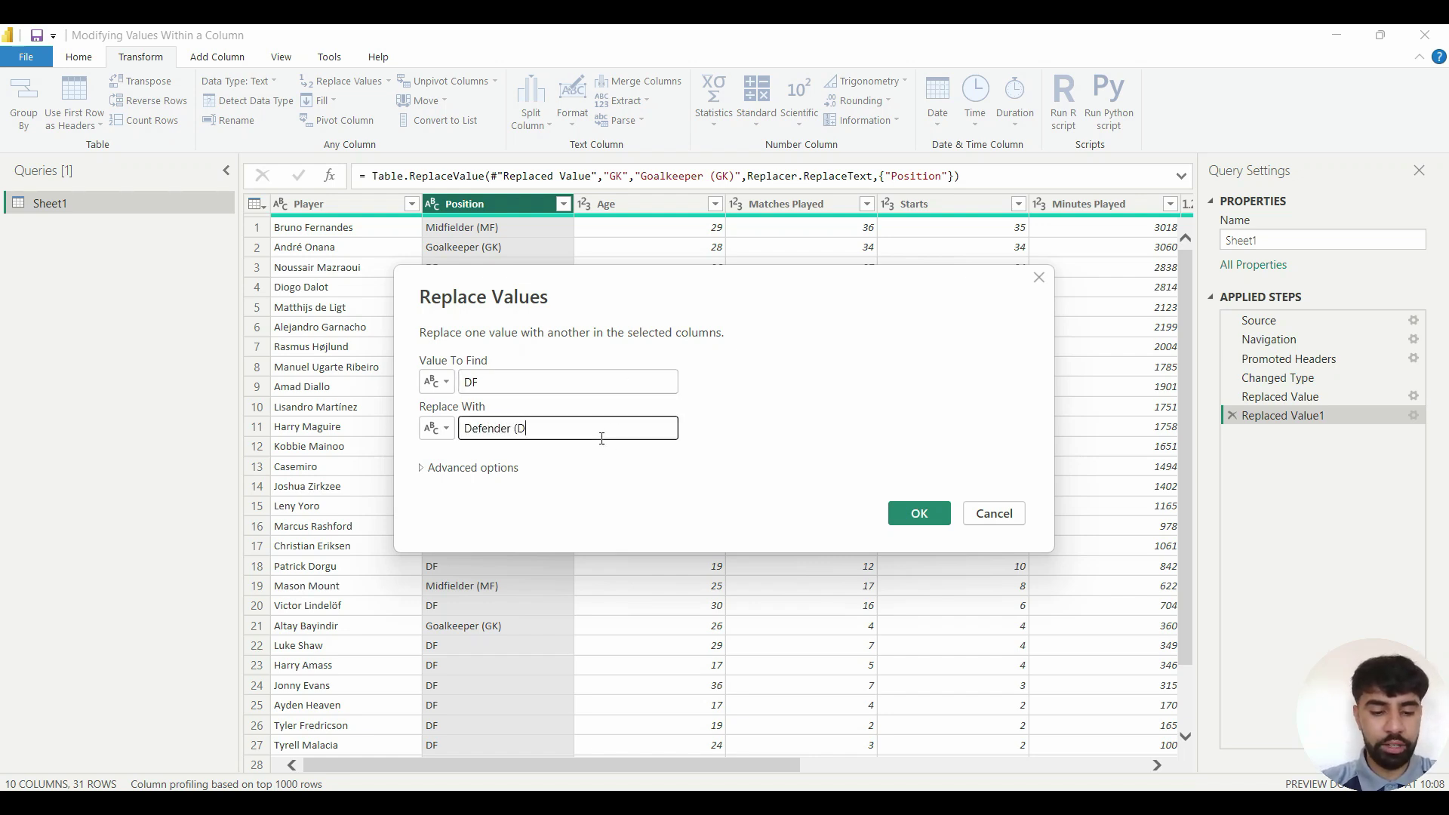
pyautogui.write('F)')
pyautogui.press('Return')
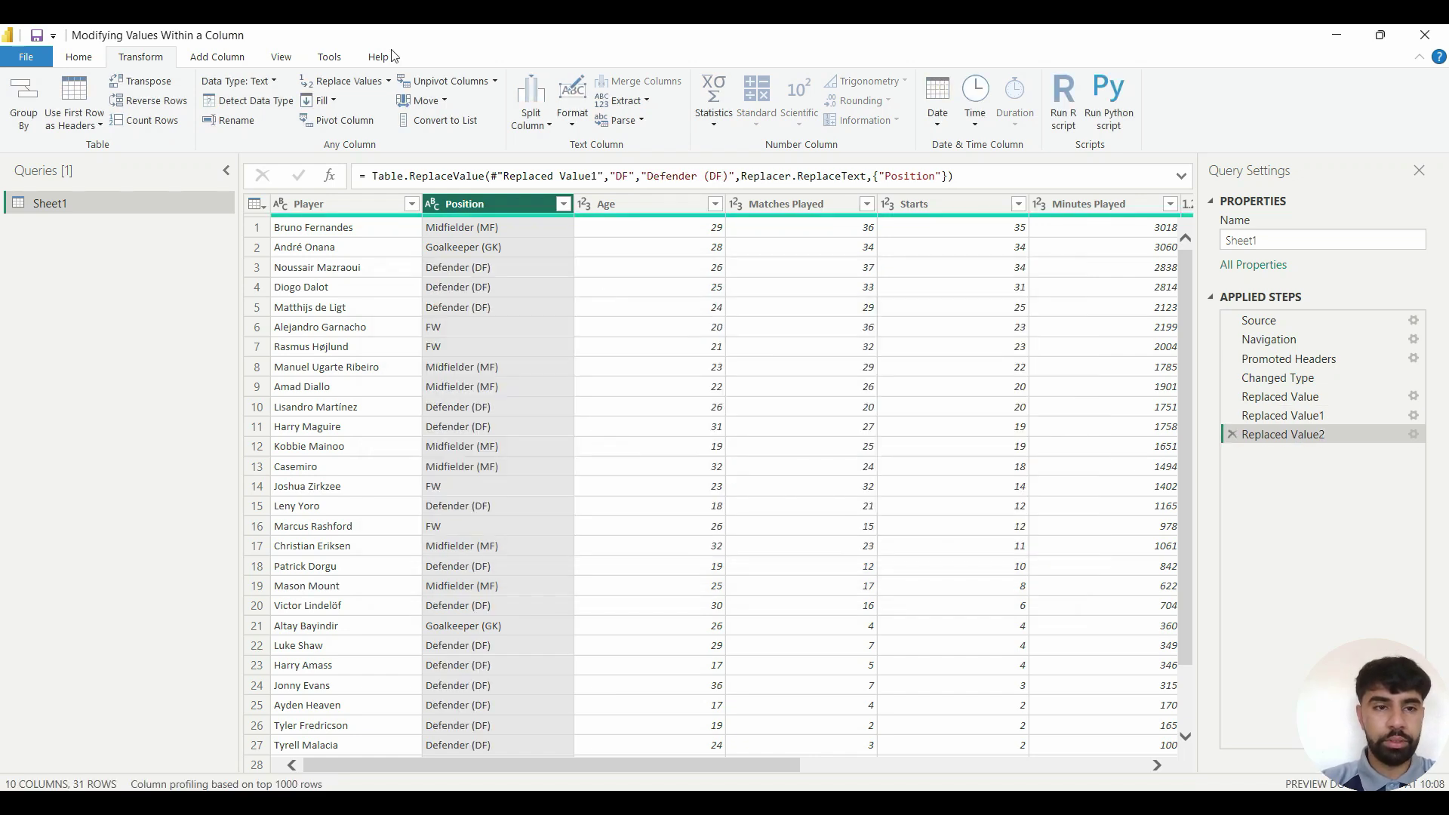
# Replace FW with 'Forward (FW)' in the Position column.
pyautogui.press('Return')
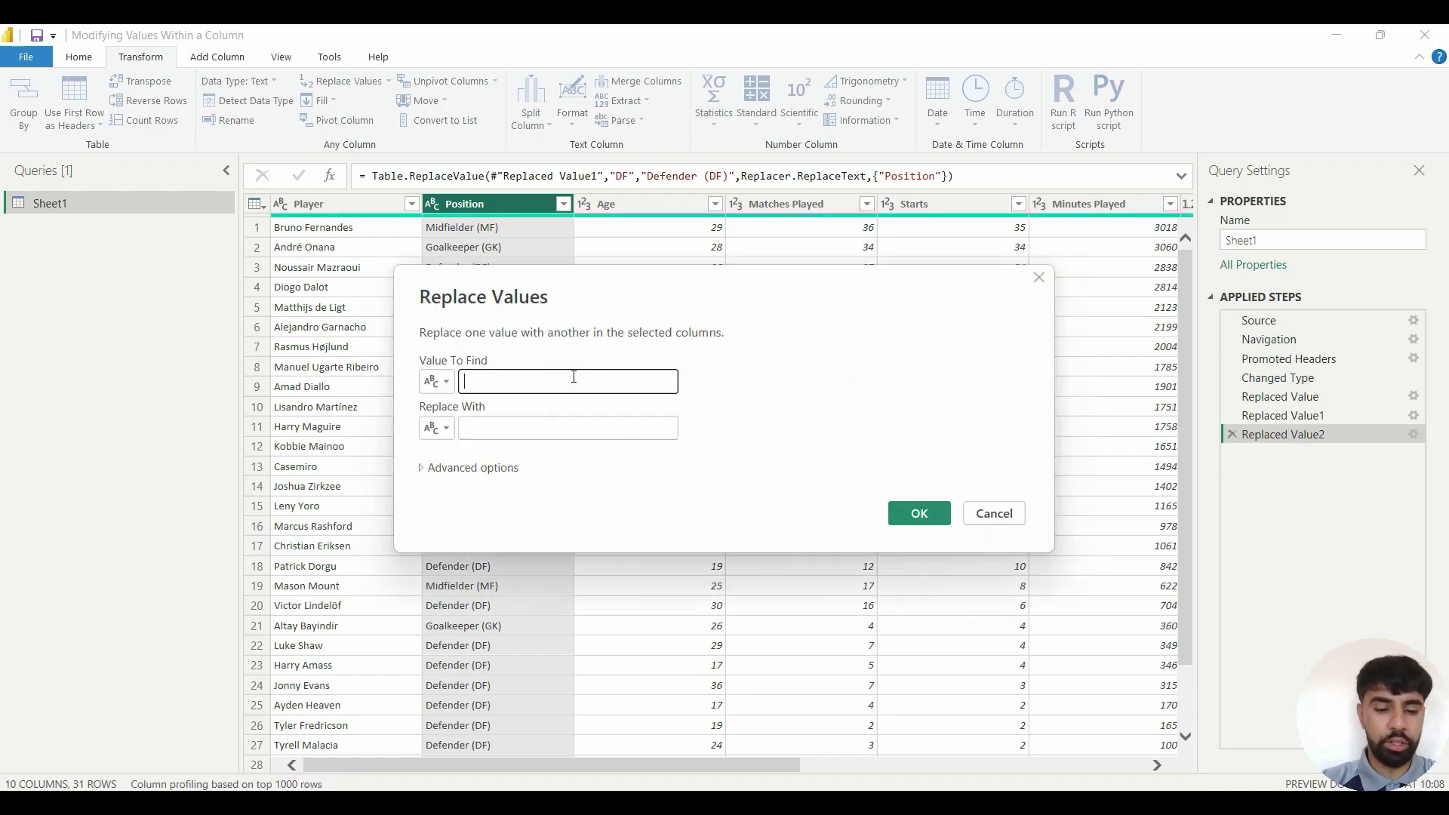
pyautogui.write('FW')
pyautogui.click(573, 426)
pyautogui.write('Fo')
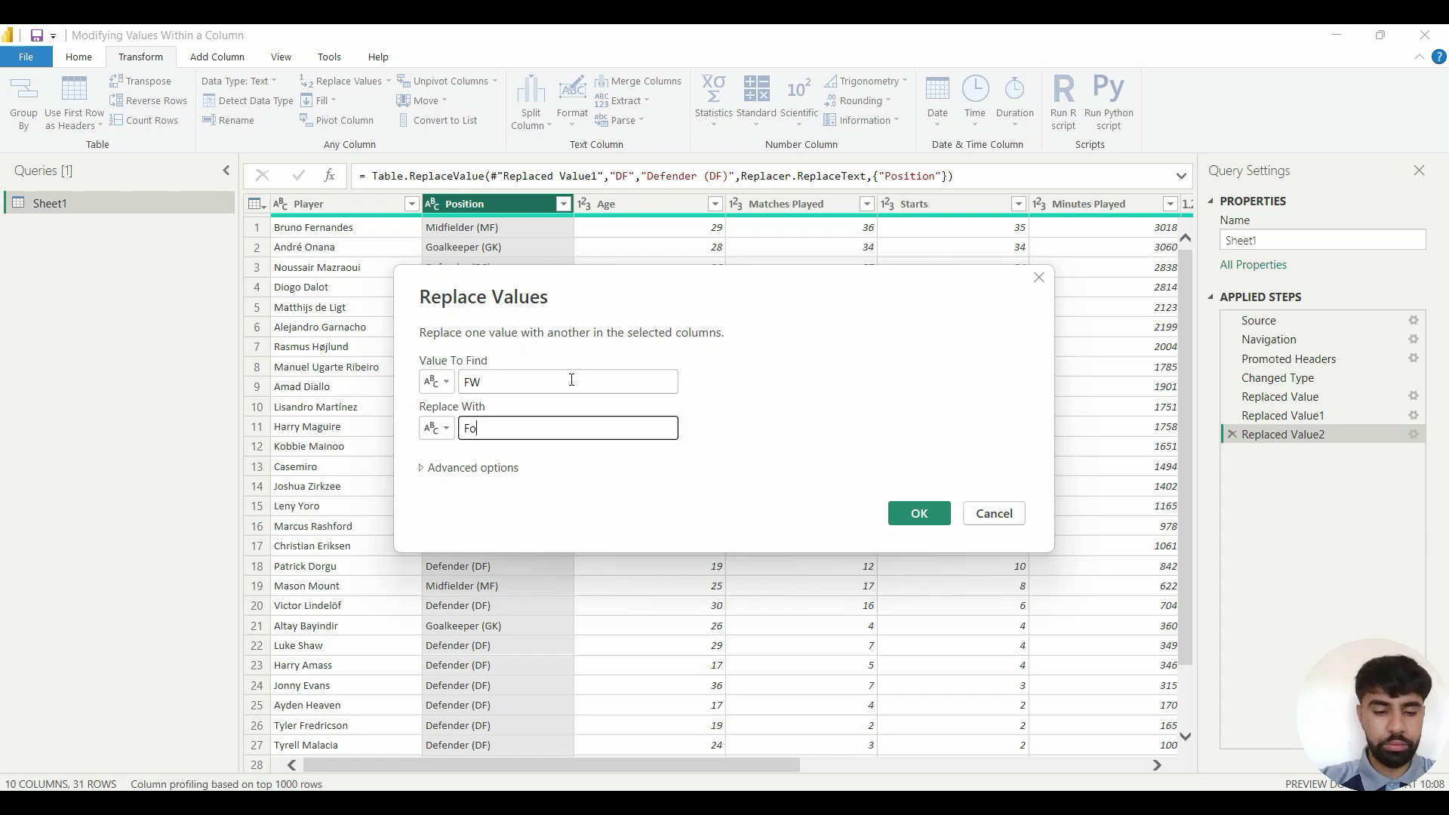
pyautogui.write('rward (')
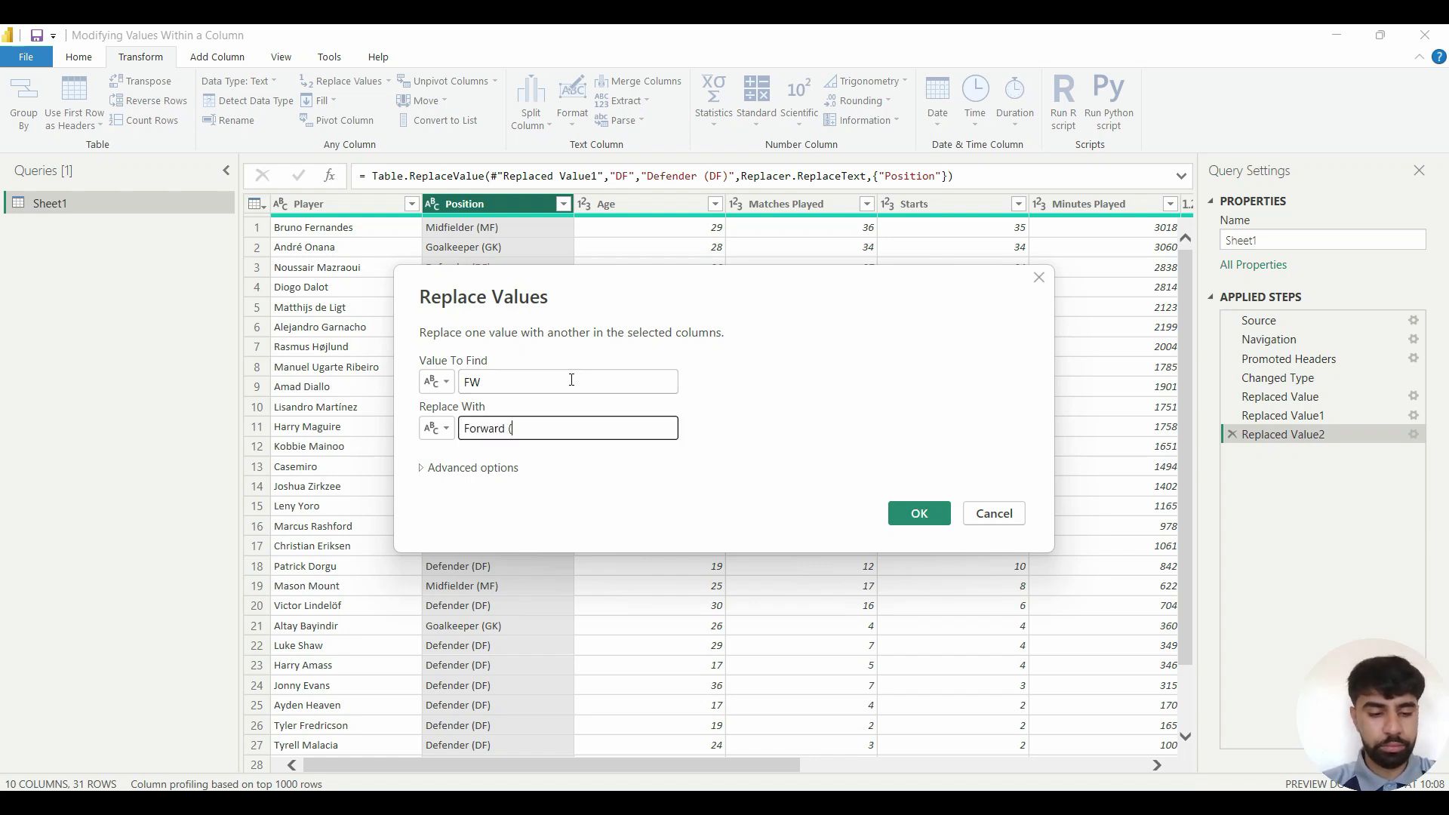
pyautogui.write('FW)')
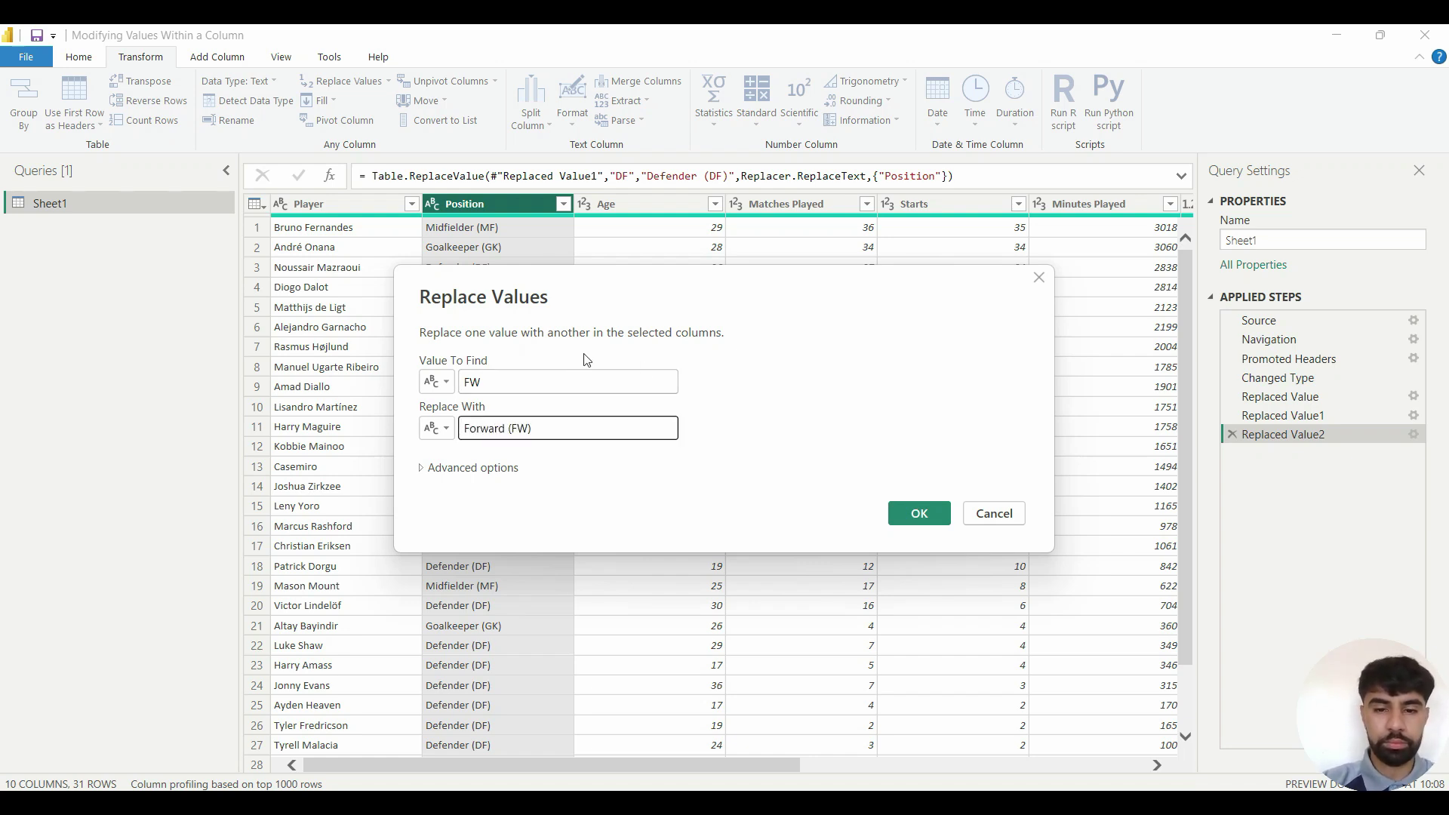
pyautogui.click(920, 512)
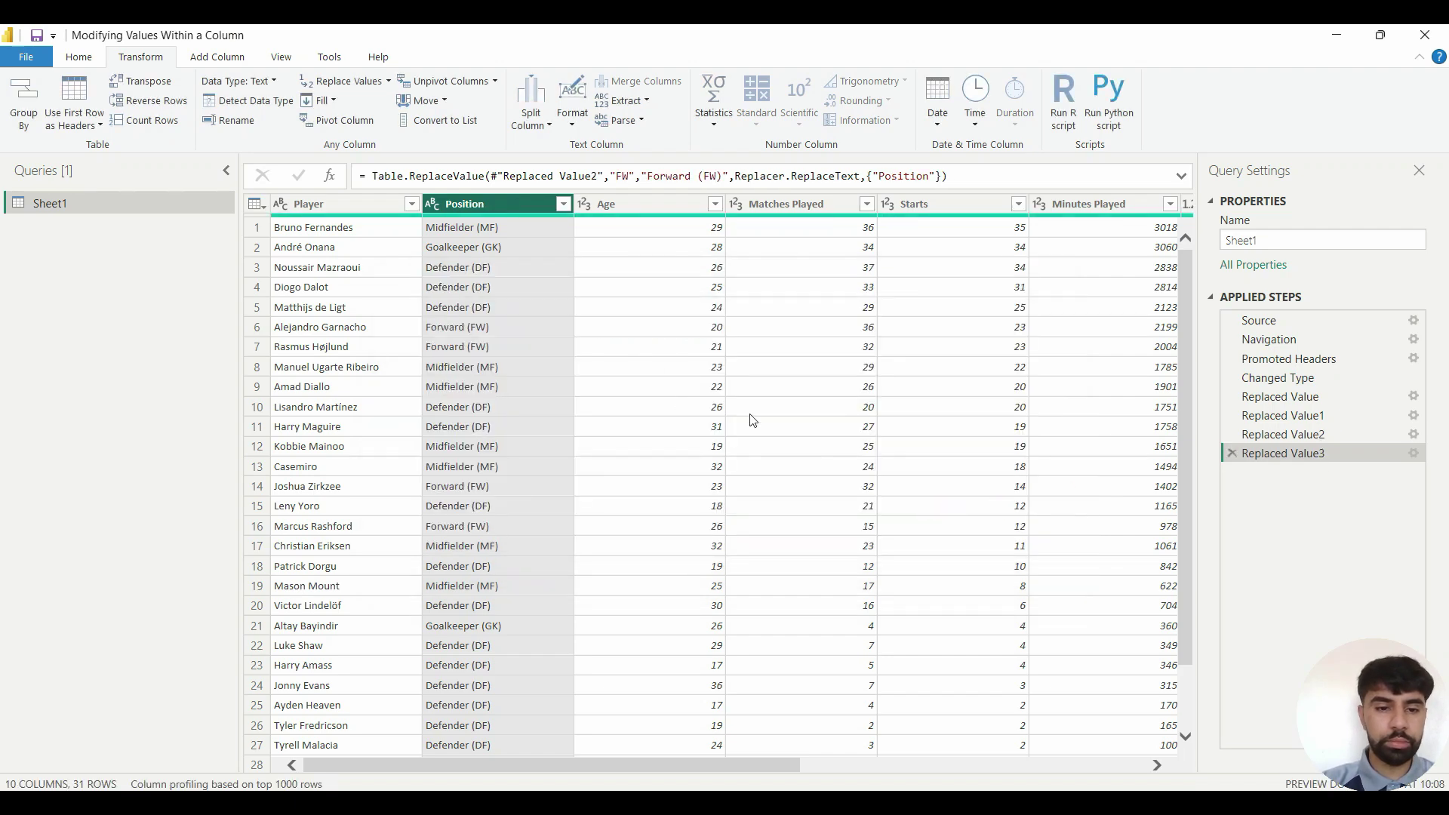
pyautogui.scroll(-2, 541, 347)
pyautogui.scroll(2, 541, 362)
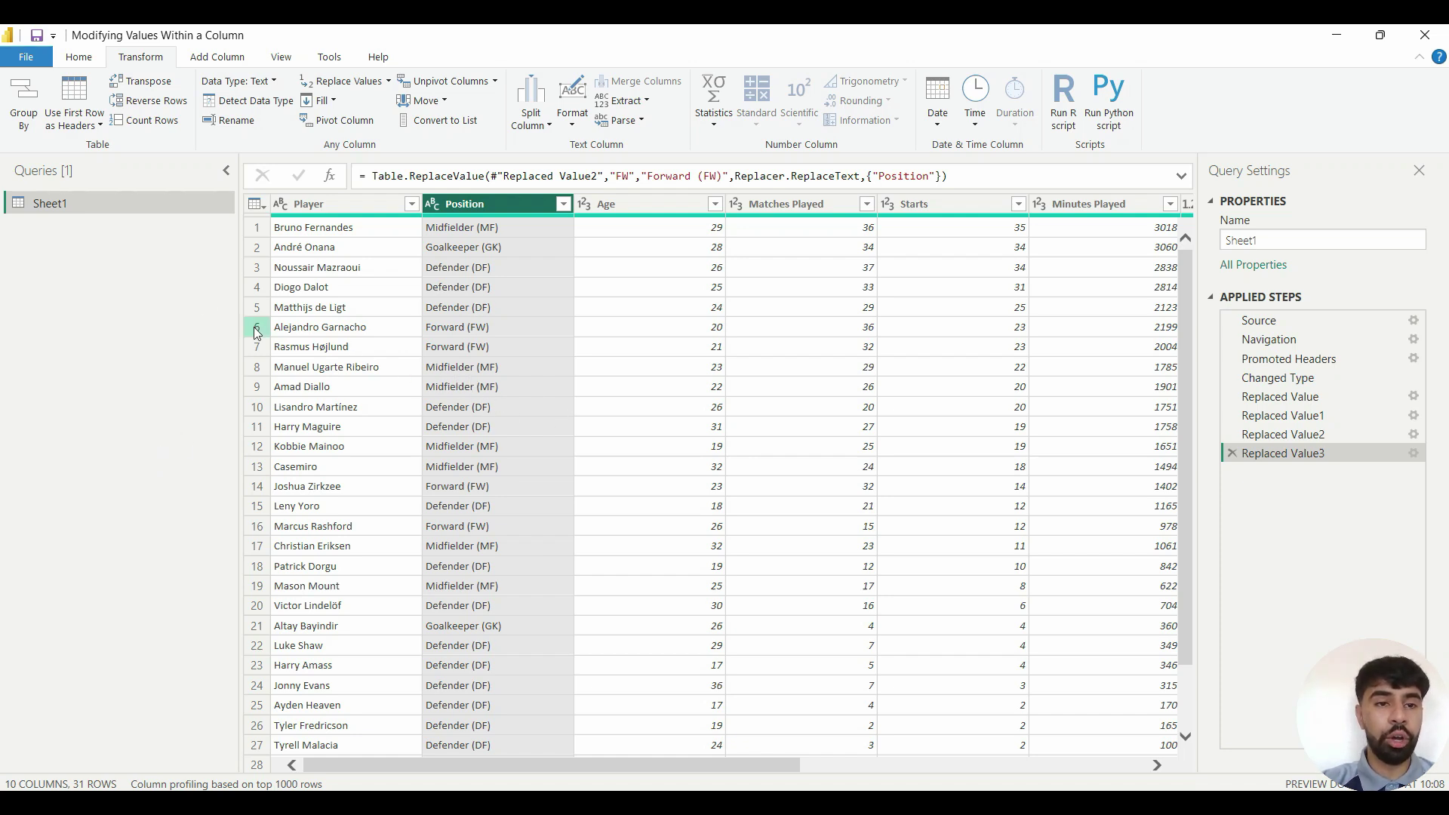
# Replace 'Midfielder (MF)' with plain 'Midfielder' in the Position column.
pyautogui.click(361, 89)
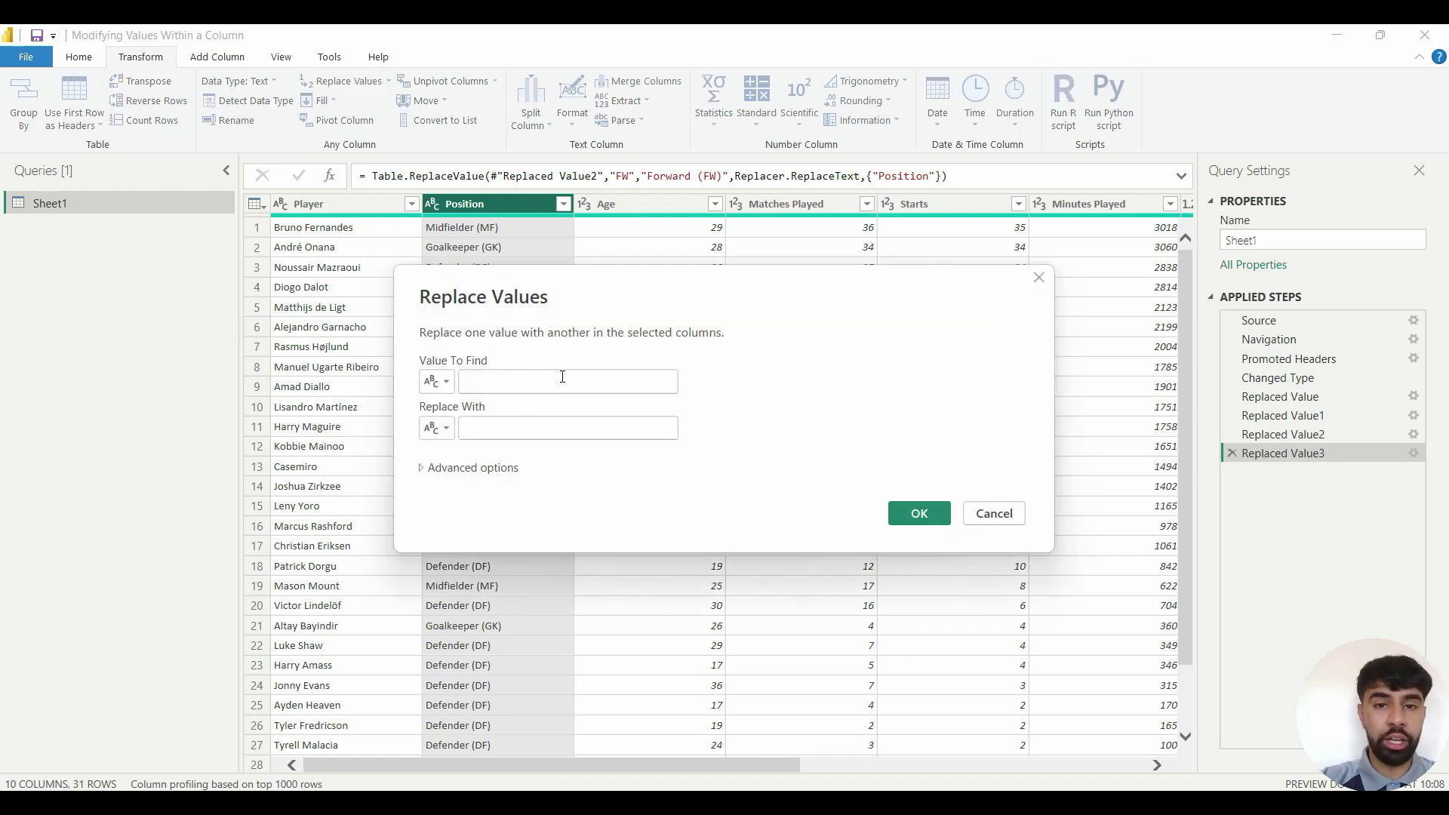
pyautogui.write('Mi')
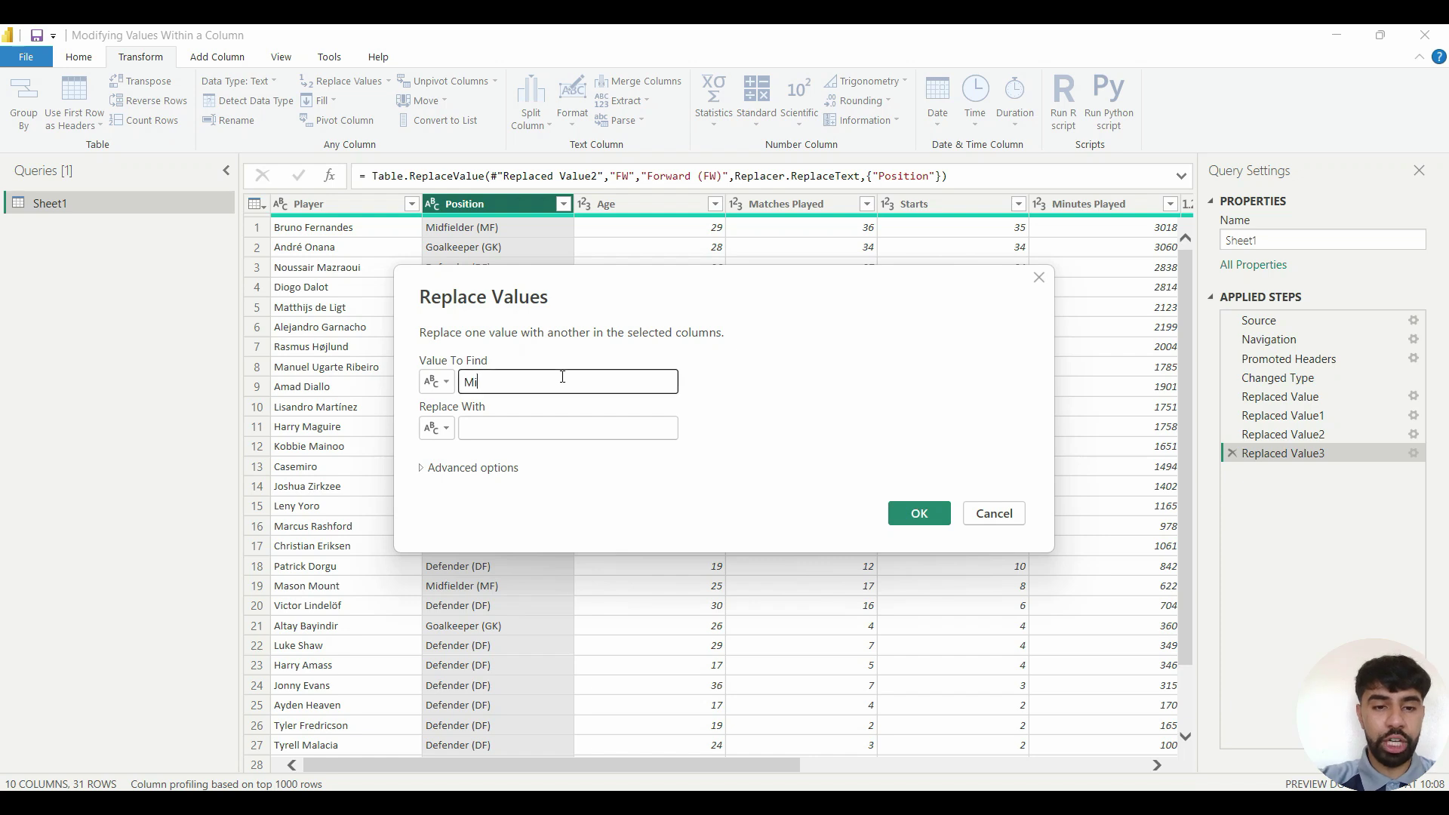
pyautogui.write('dfielder ')
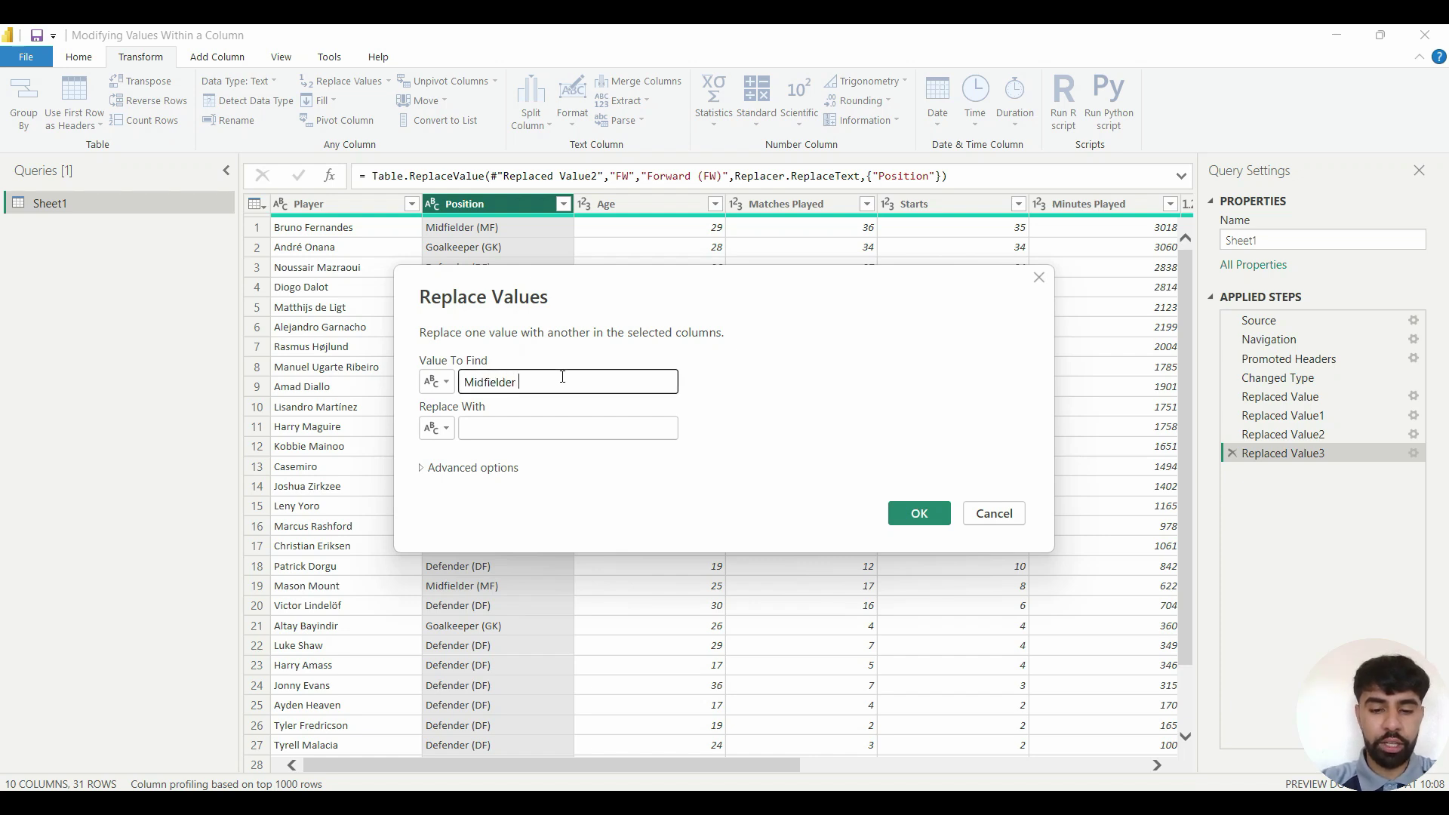
pyautogui.write('(MF)')
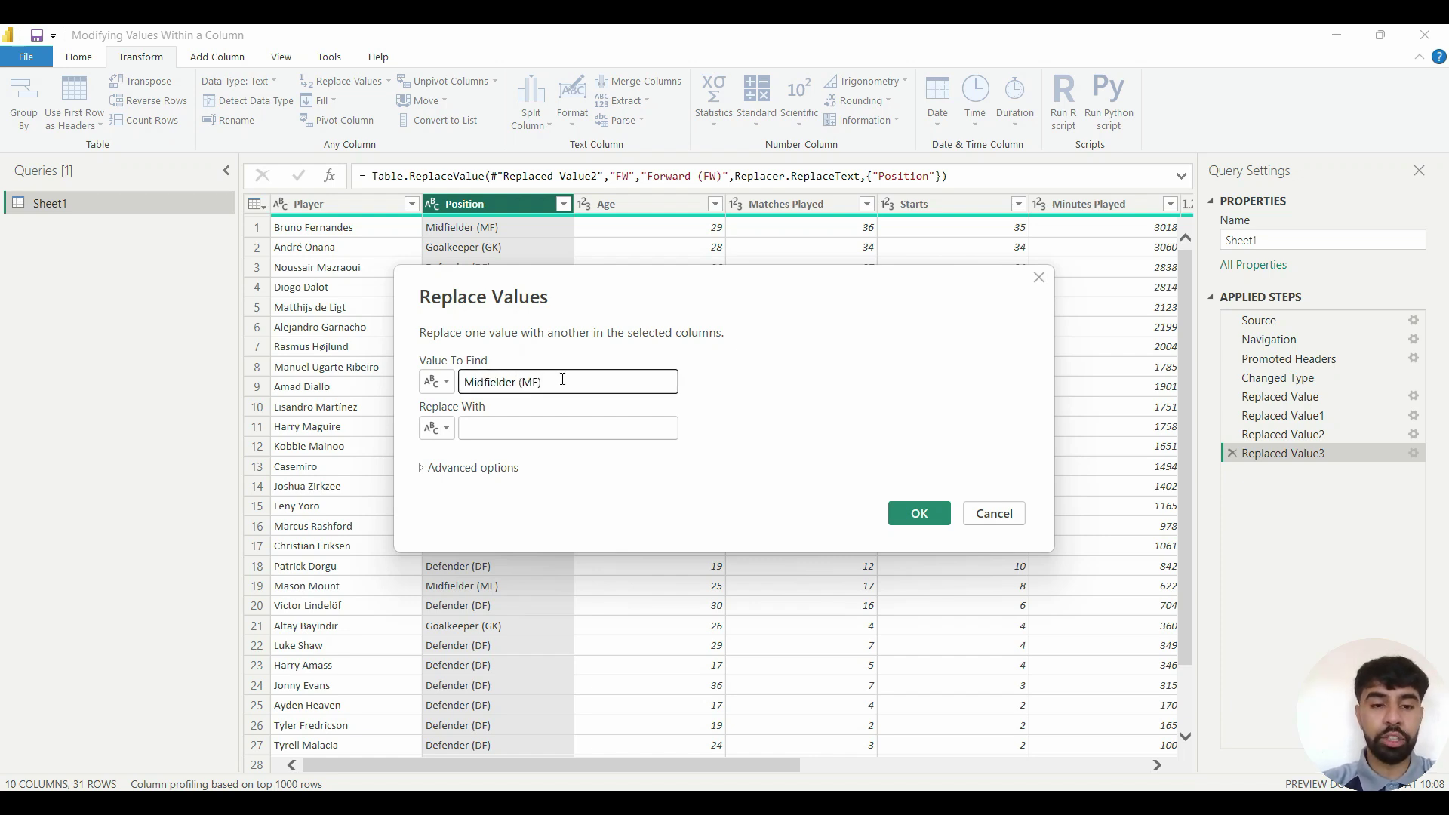
pyautogui.click(540, 428)
pyautogui.write('Midfield')
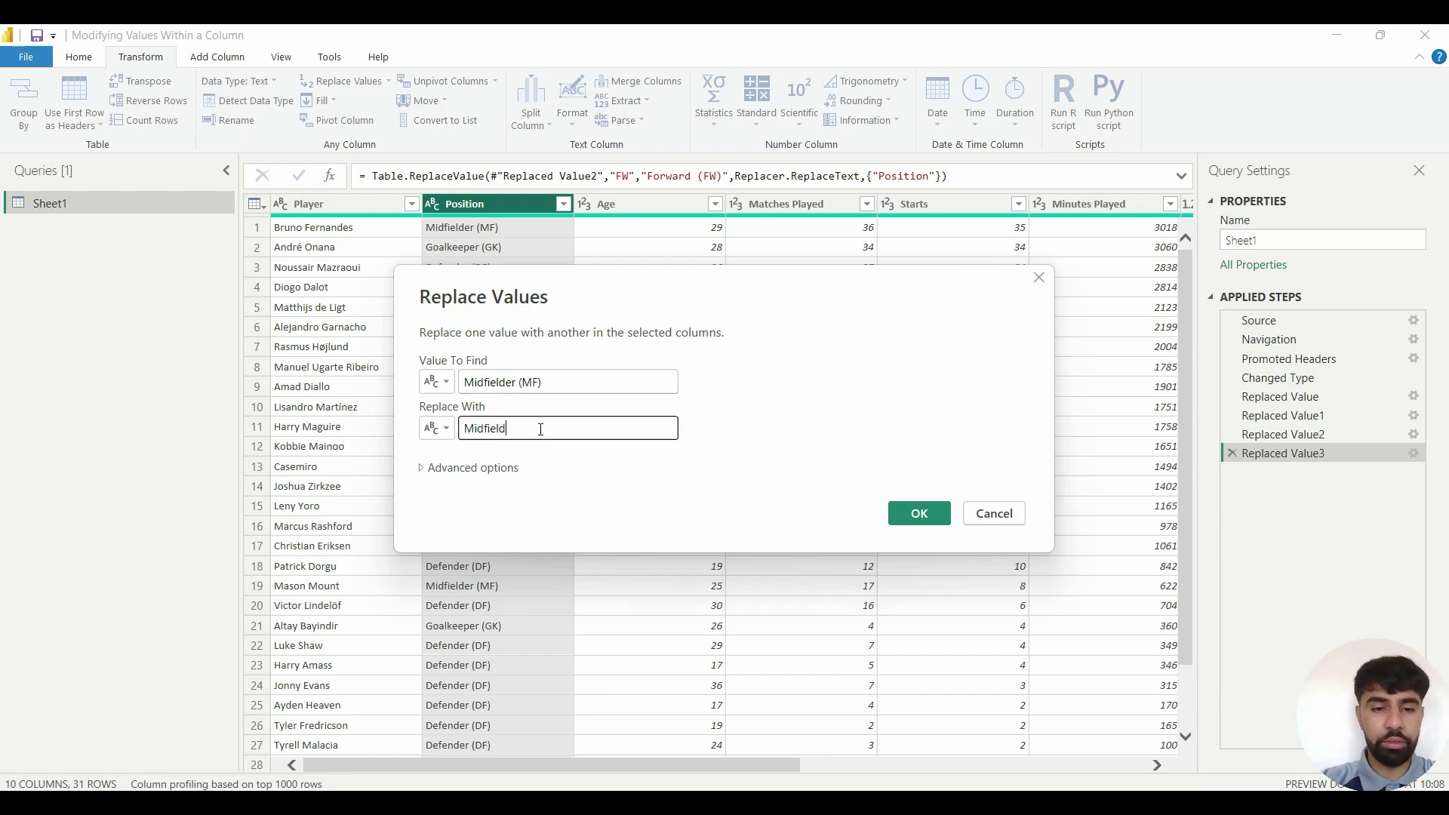
pyautogui.write('er')
pyautogui.click(925, 516)
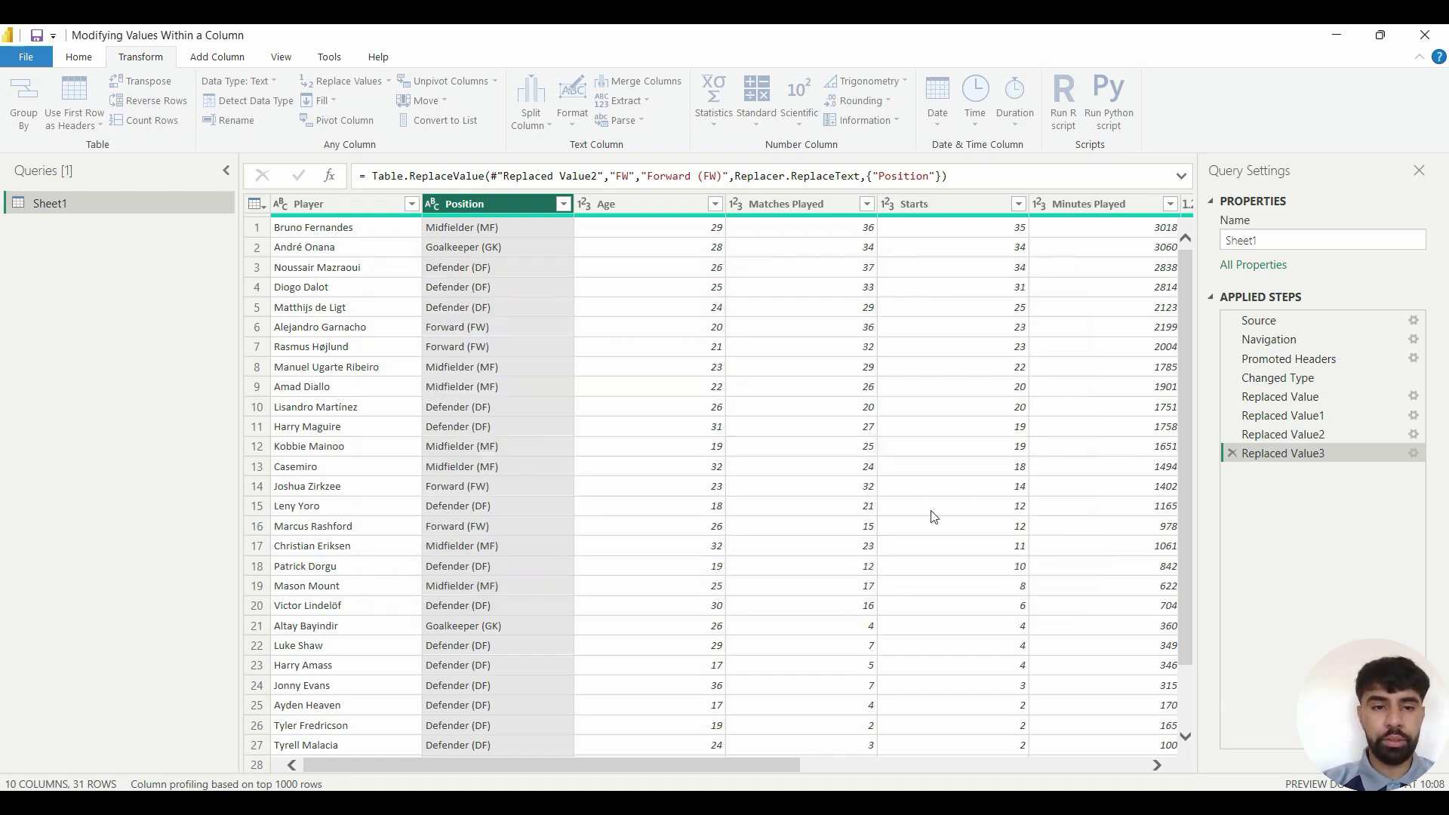